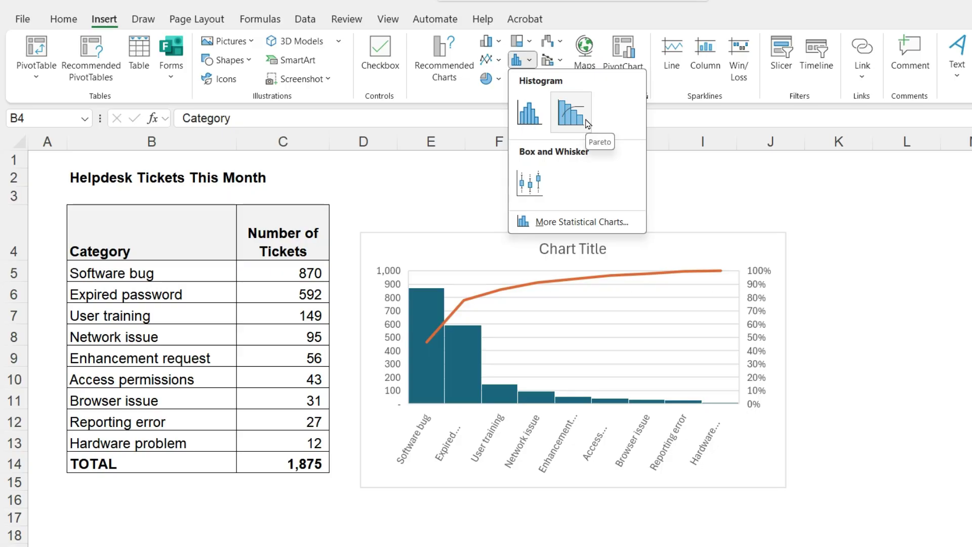
Step: Insert a built-in Pareto chart and view its chart elements, then select B4:C13 on the ParetoChart sheet
click(571, 112)
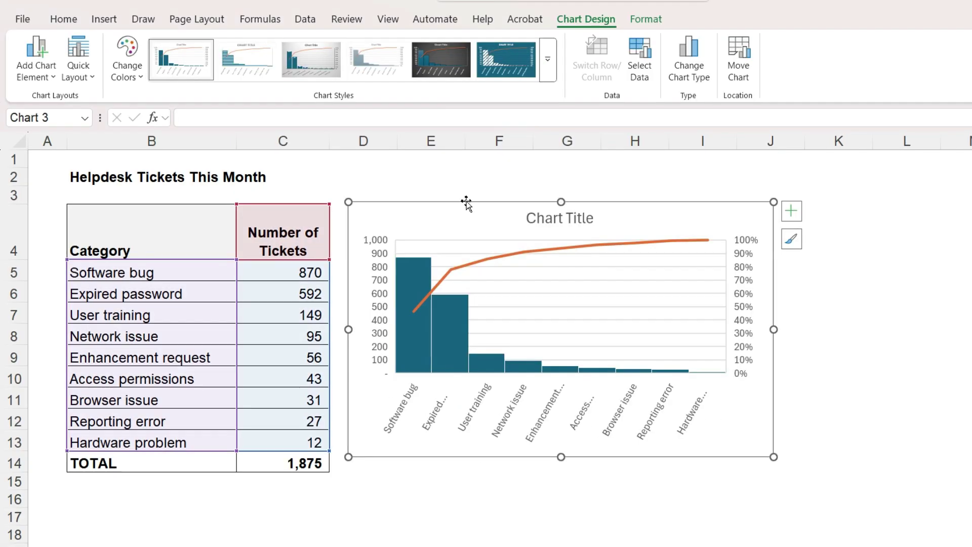
click(474, 263)
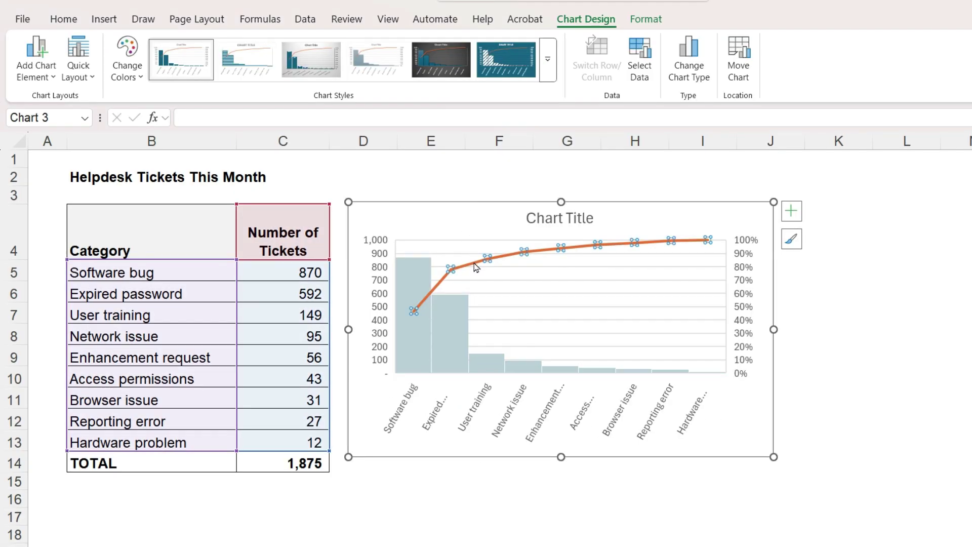
click(790, 217)
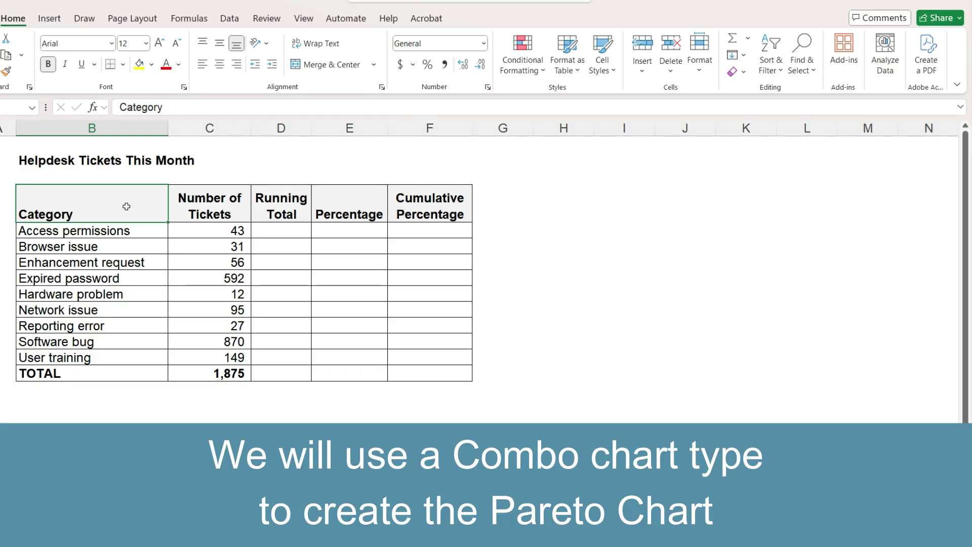
drag(132, 209, 196, 354)
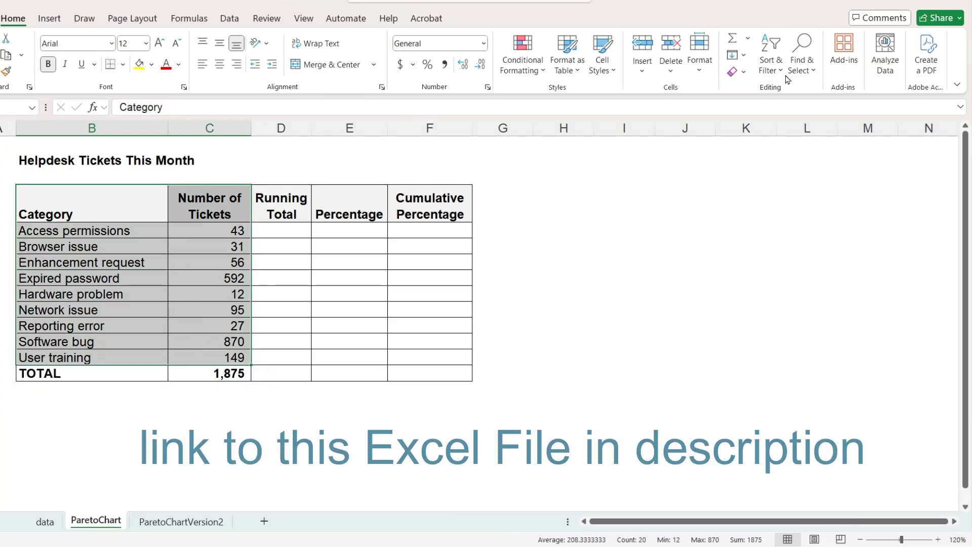
Step: Custom-sort the ticket table by Number of Tickets, Largest to Smallest, putting Software bug (870) first
click(770, 64)
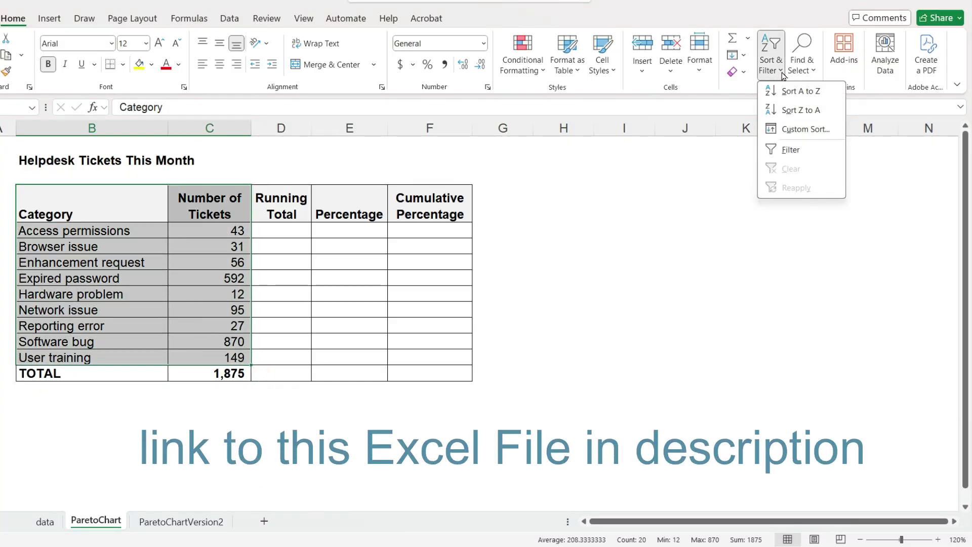
click(786, 131)
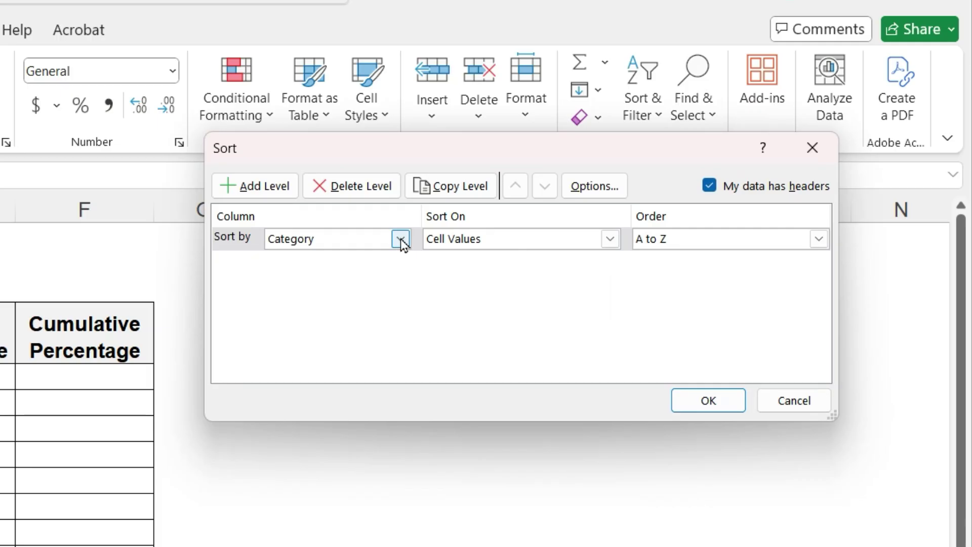
click(623, 146)
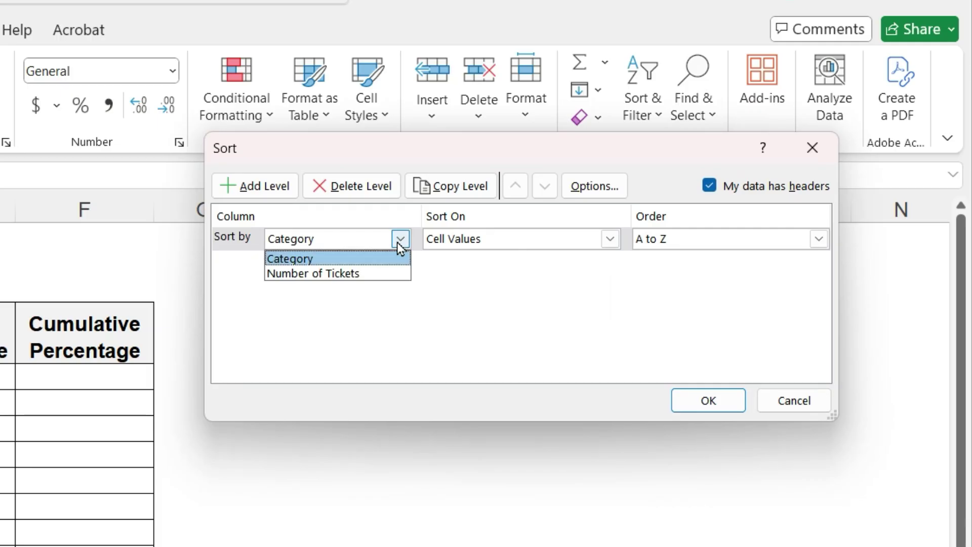
click(386, 276)
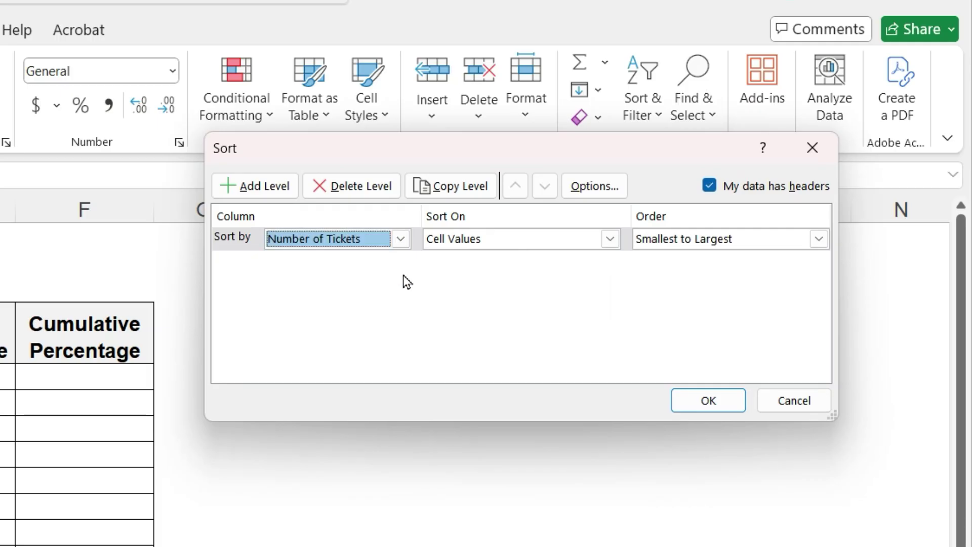
click(819, 240)
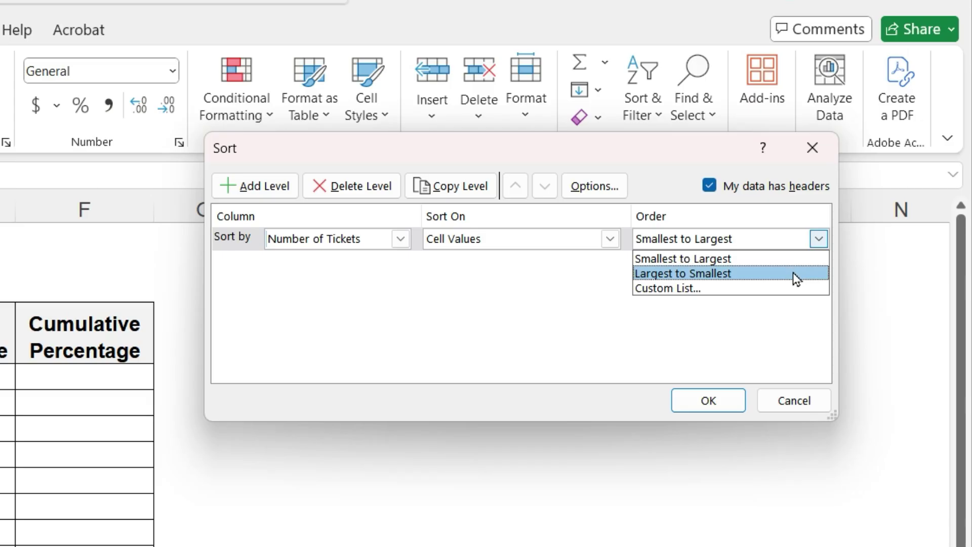
click(793, 273)
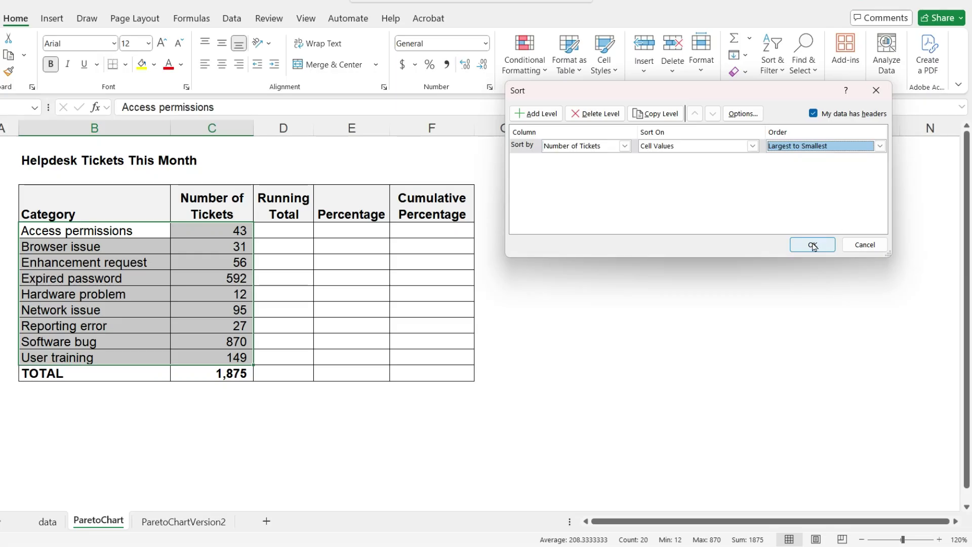
click(709, 401)
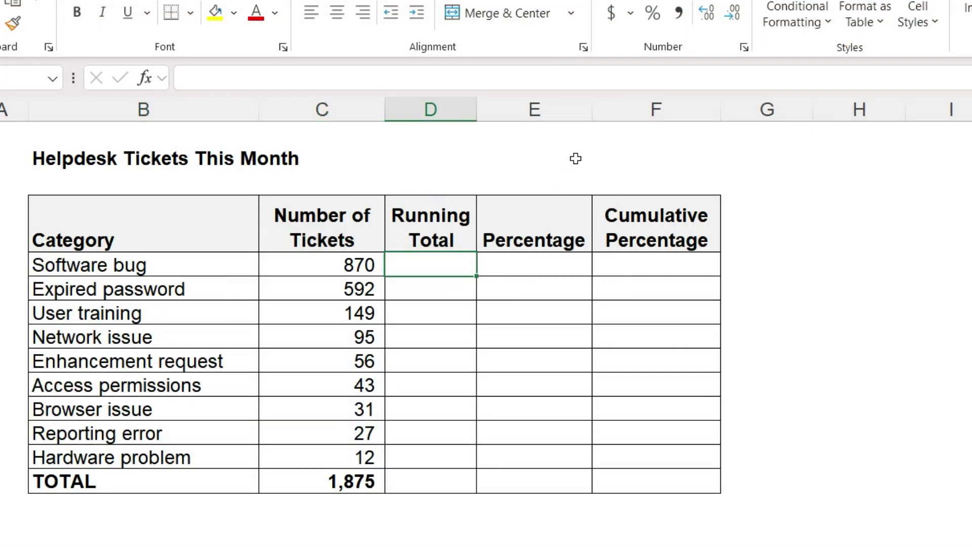
Step: Enter =SUM(C5:C6) in D6 and highlight how the C5 range grows down the column
click(424, 290)
text(=su)
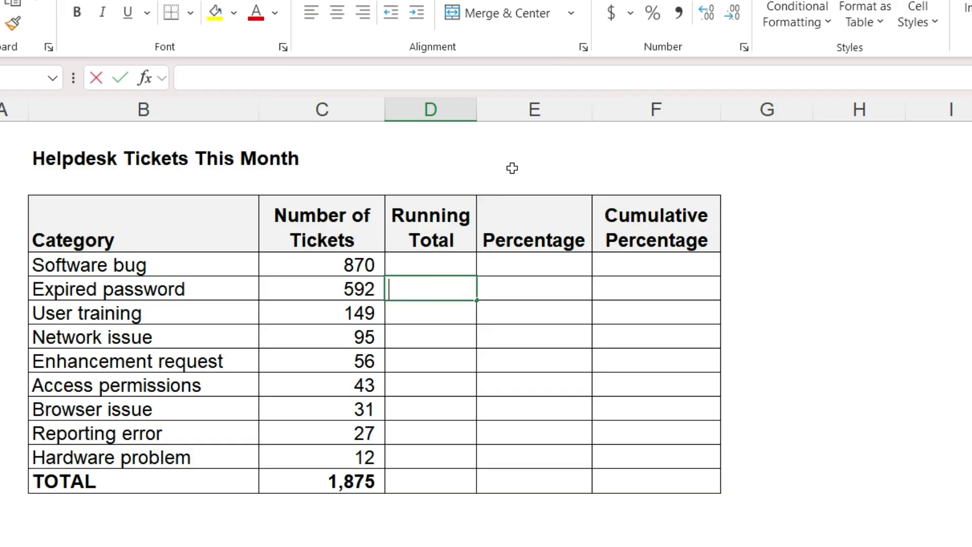
text(m()
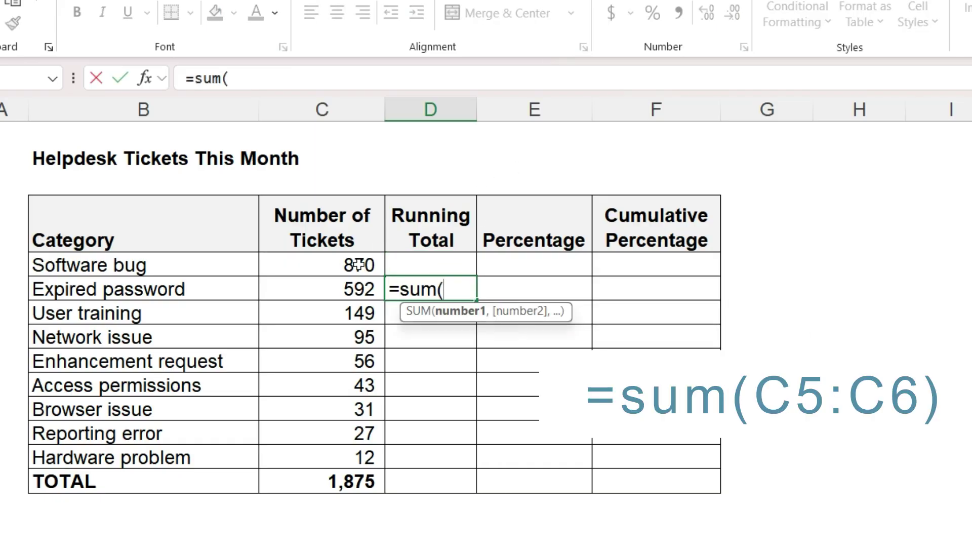
click(353, 272)
text(:C6))
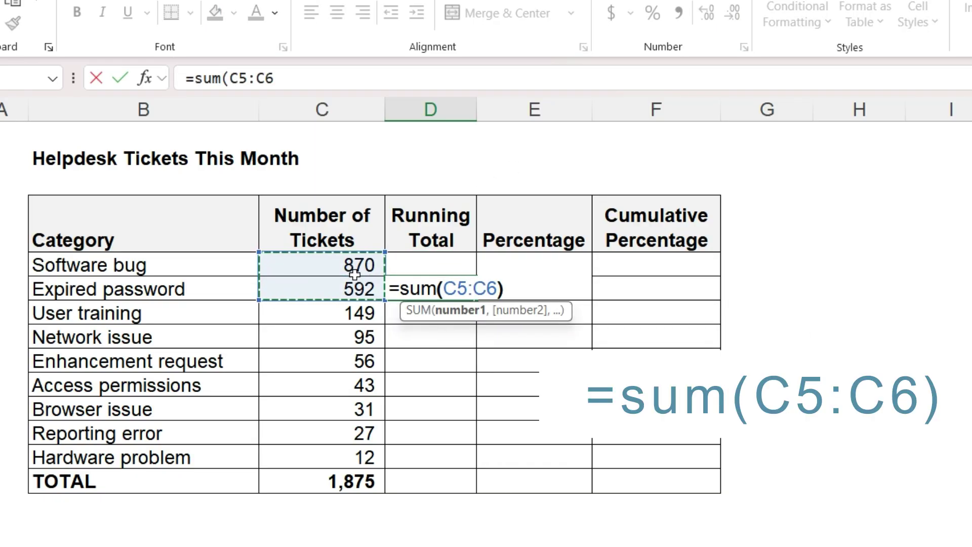
key(Return)
drag(354, 275, 350, 302)
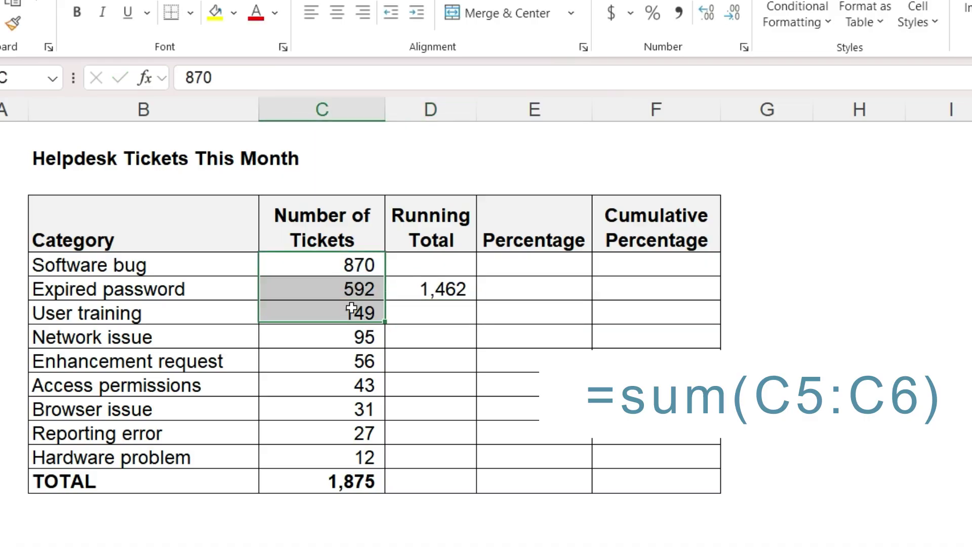
drag(323, 262, 313, 337)
click(414, 287)
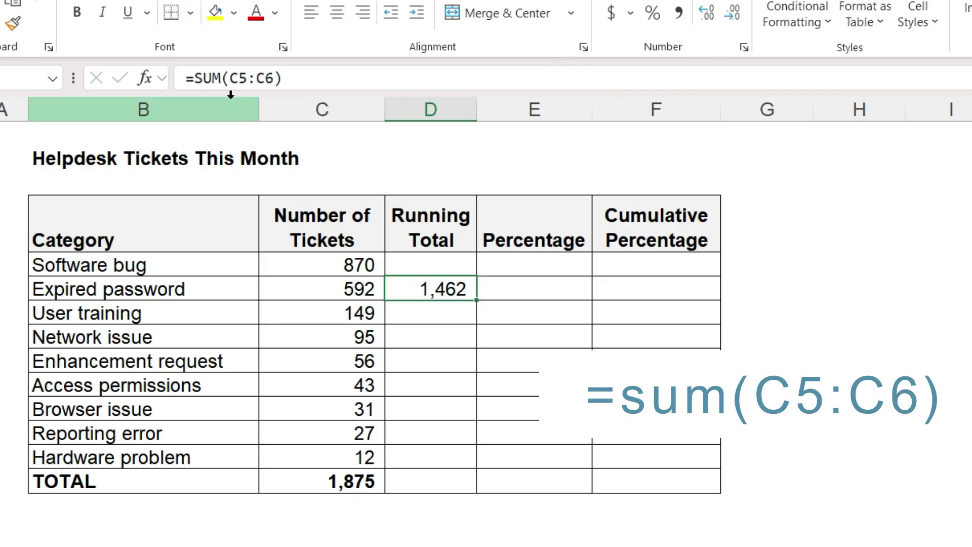
Step: Anchor the start reference so D6 reads =SUM($C$5:C6)
click(229, 78)
text($)
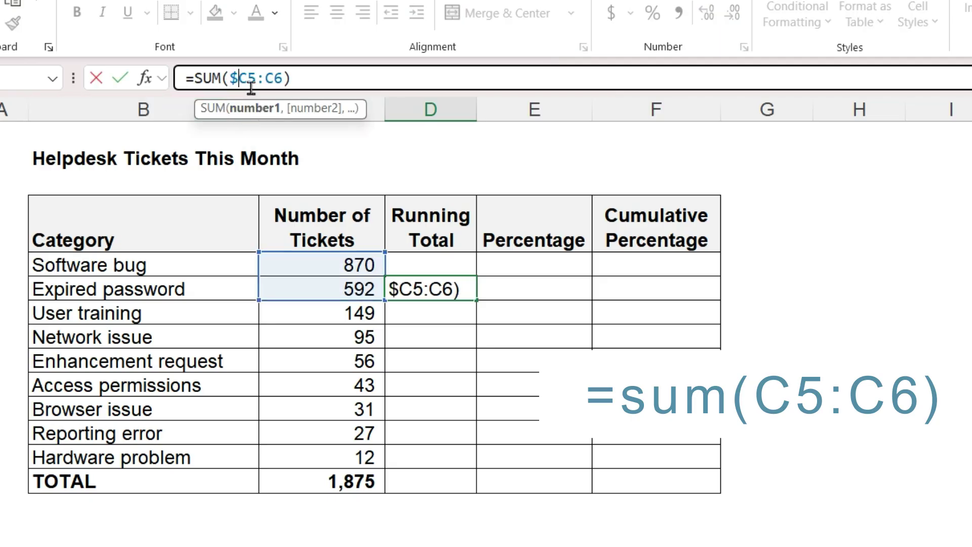
key(Right)
text($)
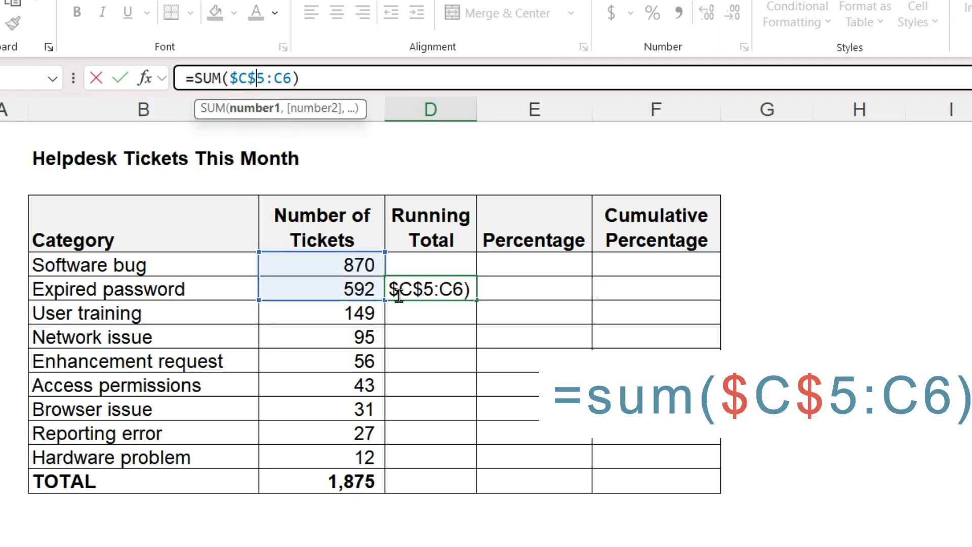
key(Return)
Step: Copy the D6 formula into D5:D13, giving running totals from 870 to 1,875
click(427, 288)
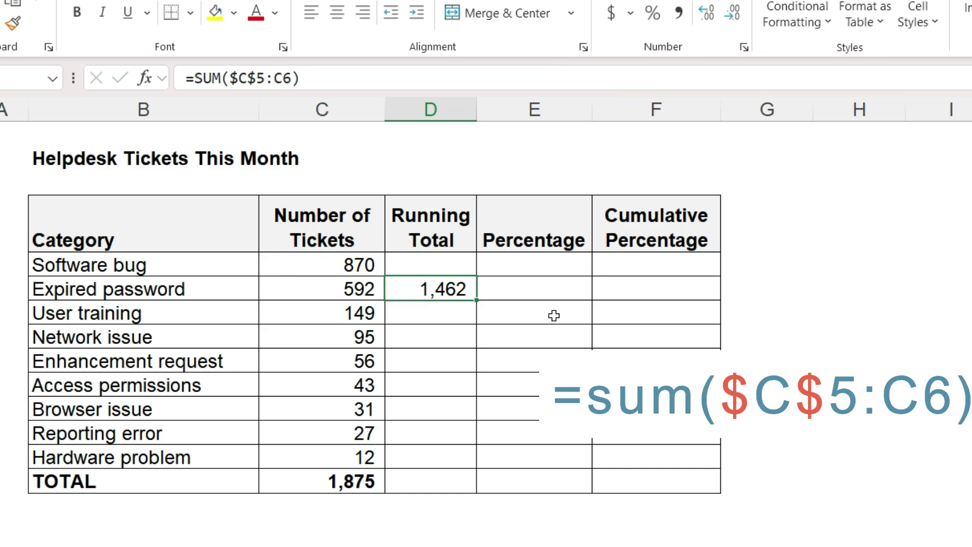
key(ctrl+c)
drag(468, 266, 457, 453)
key(ctrl+v)
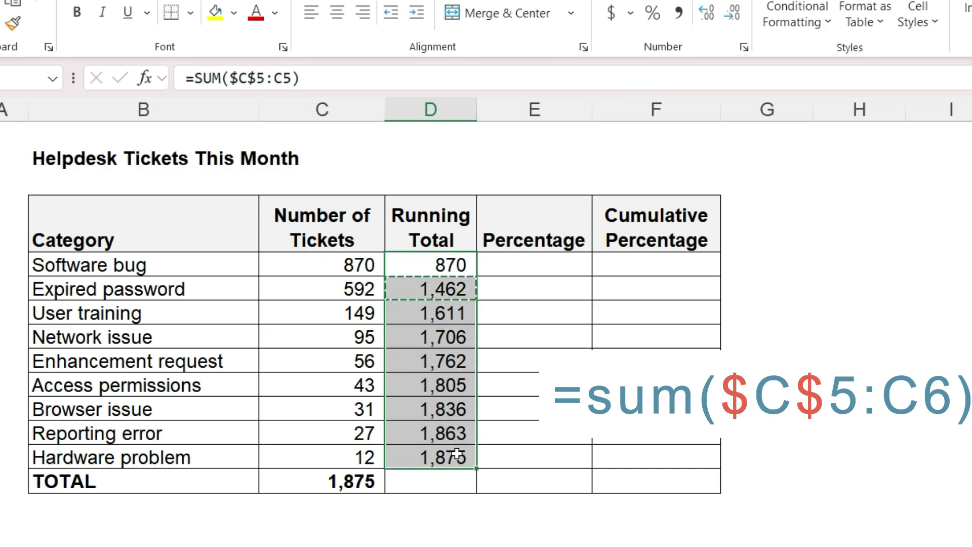
click(538, 264)
key(shift+Down)
click(538, 265)
key(Escape)
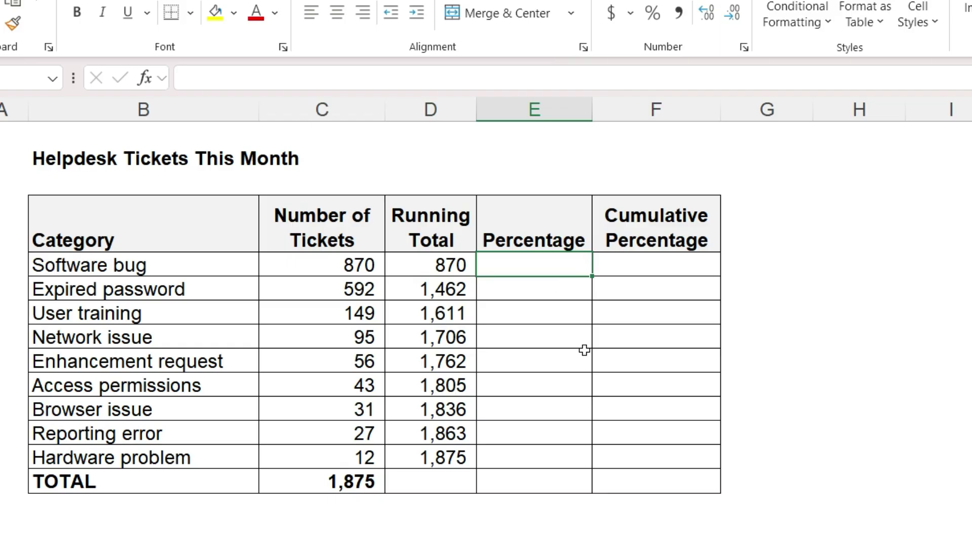
Step: Enter =C5/$C$14 in E5, with the C14 total anchored
text(=)
click(308, 269)
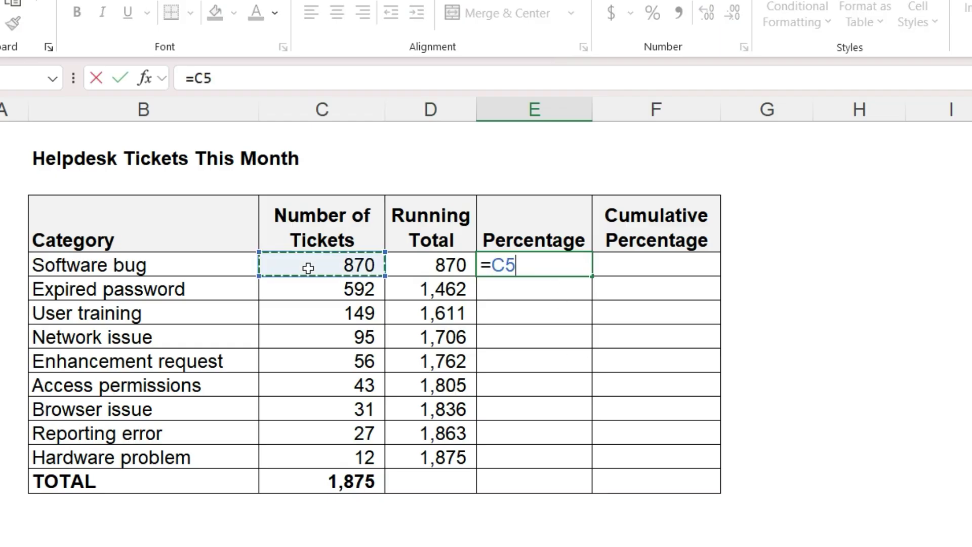
text(/)
click(296, 478)
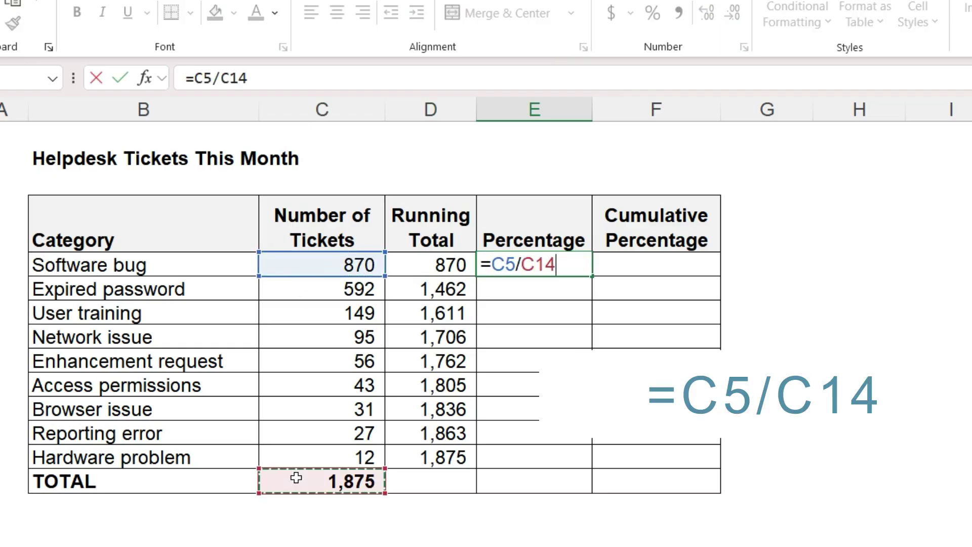
key(Return)
click(494, 265)
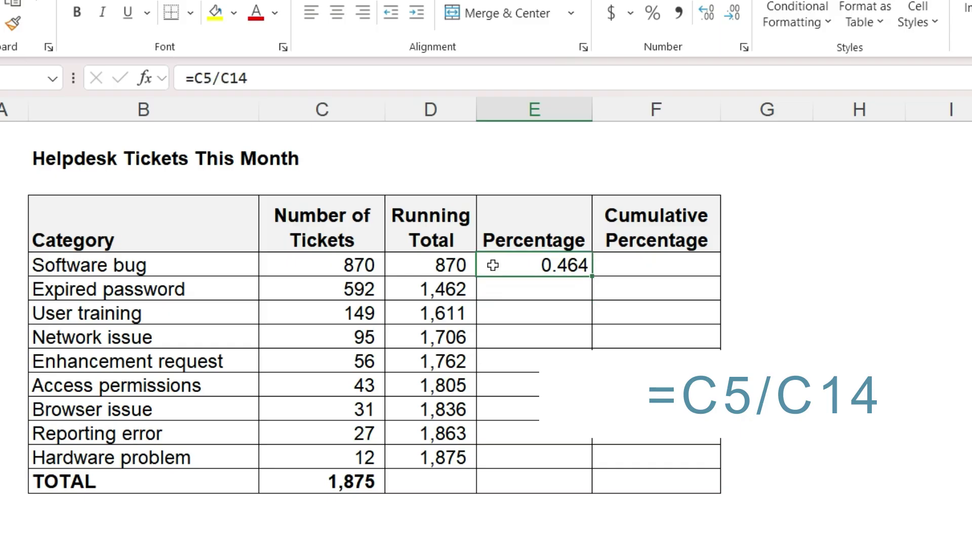
click(224, 81)
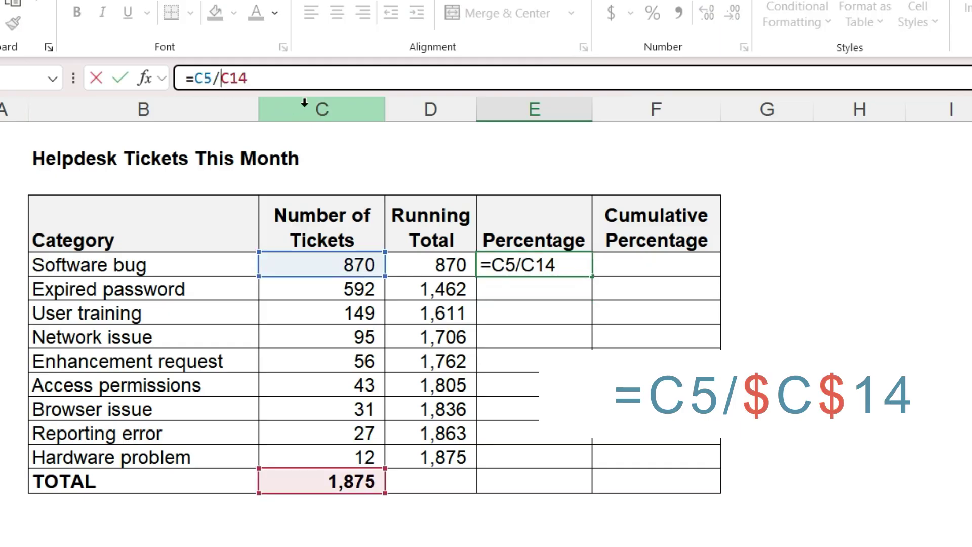
text($C$)
key(Return)
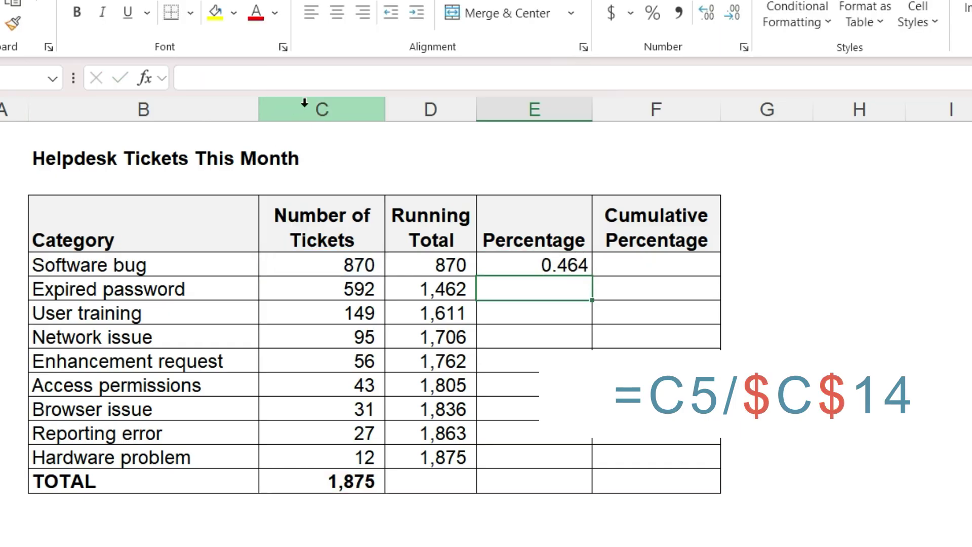
Step: Apply Percent Style to E5 and copy its formula down through E14
click(502, 264)
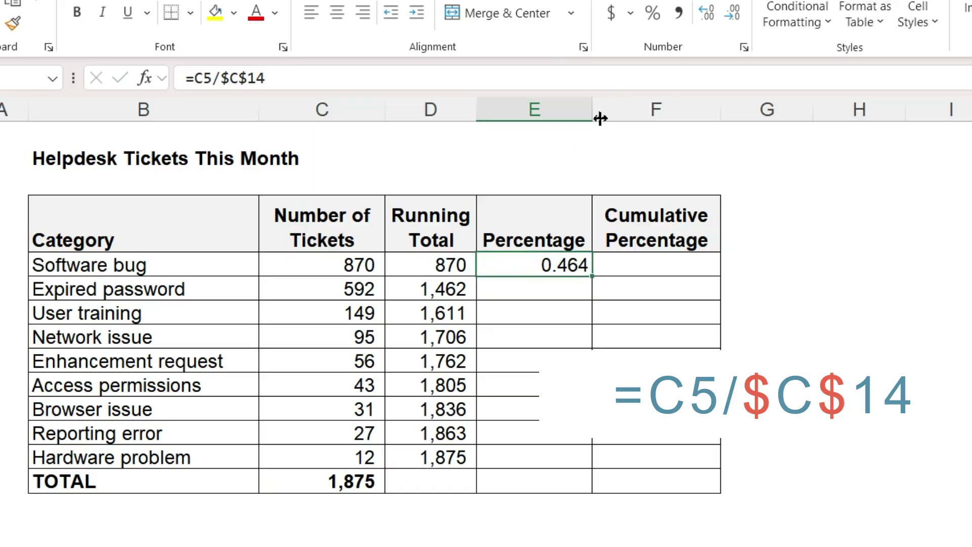
click(652, 13)
key(ctrl+c)
drag(532, 286, 545, 452)
key(ctrl+v)
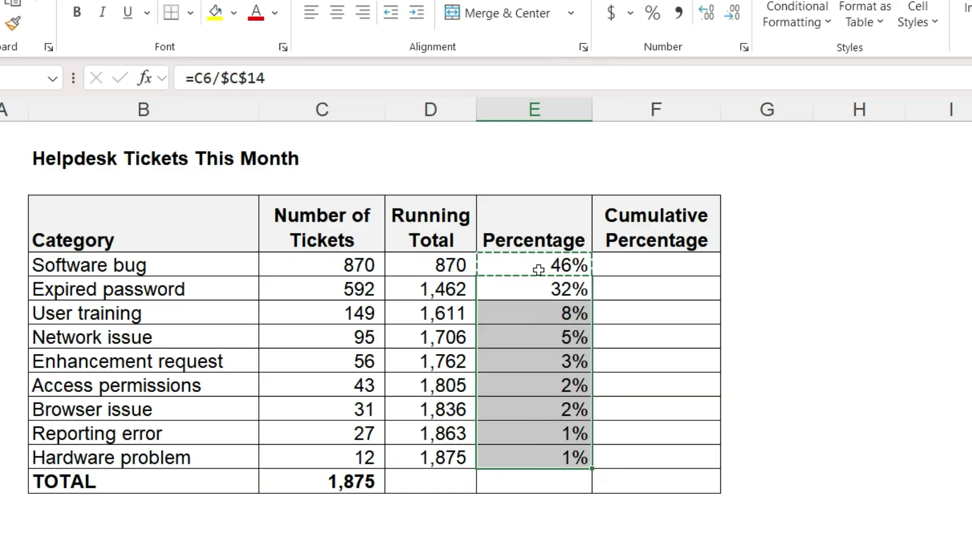
drag(541, 268, 528, 474)
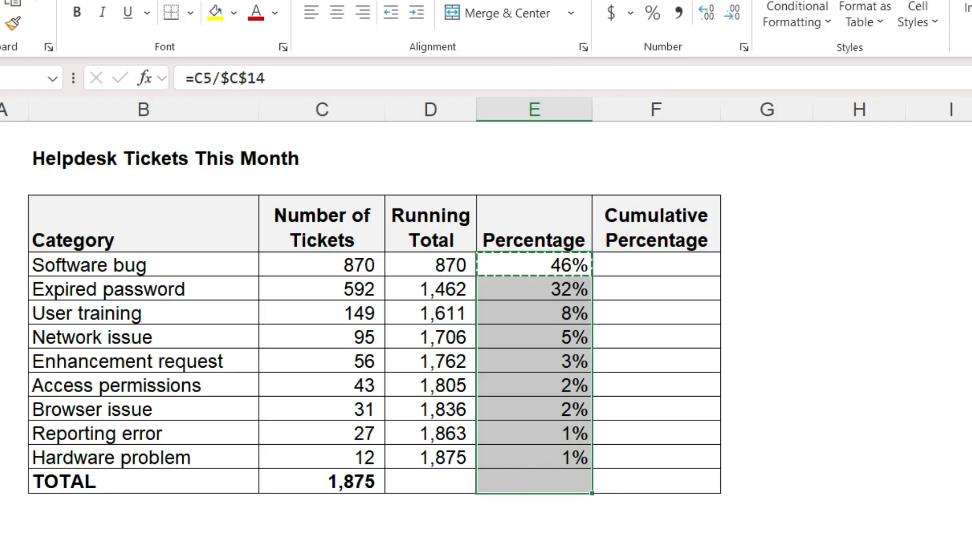
key(Return)
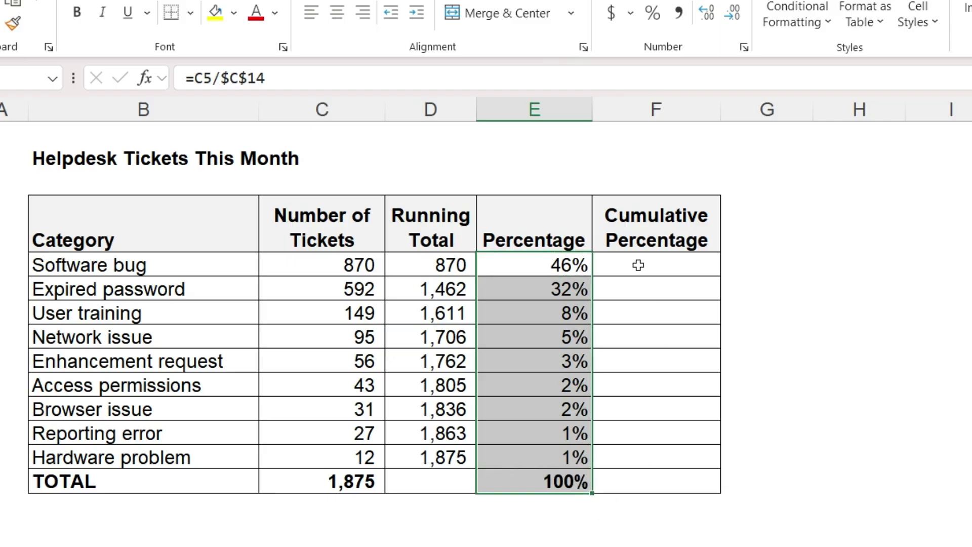
click(638, 264)
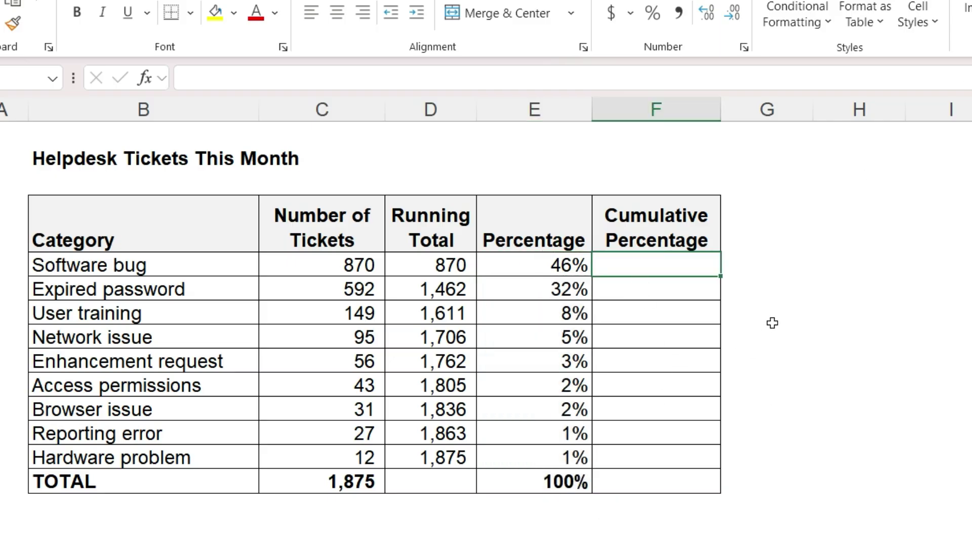
Step: Discard a false start in F5 and enter =SUM(C5:C6)/C14 in F6
text(=sum)
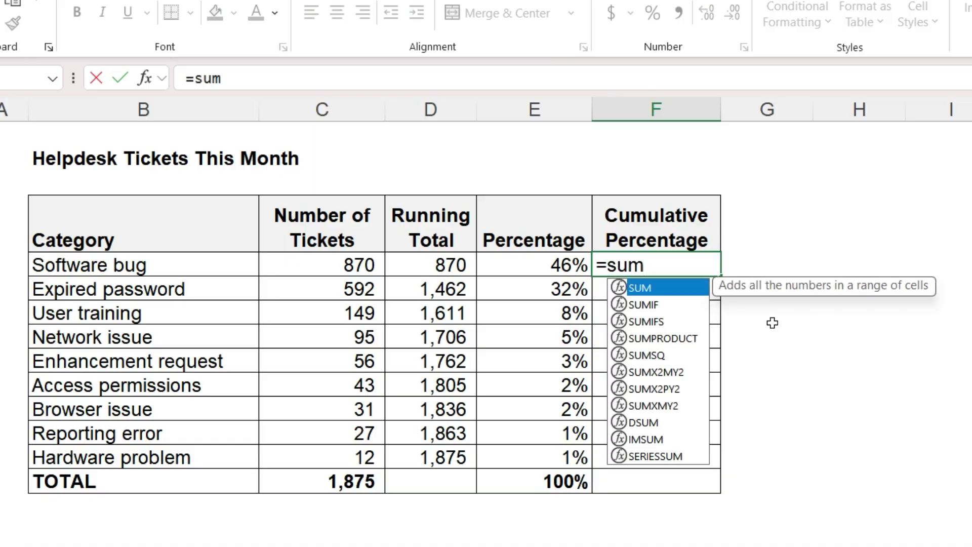
key(Escape)
key(Escape)
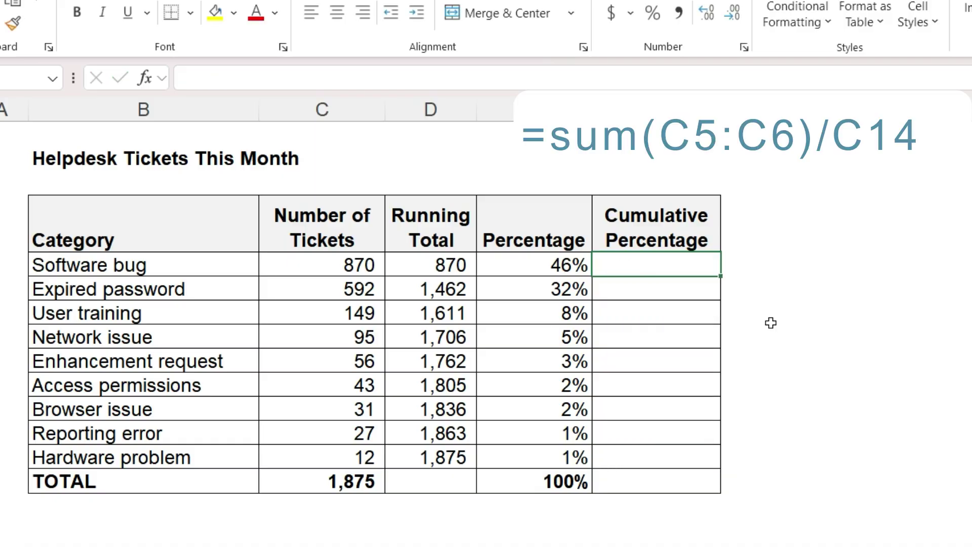
click(694, 294)
text(=sum()
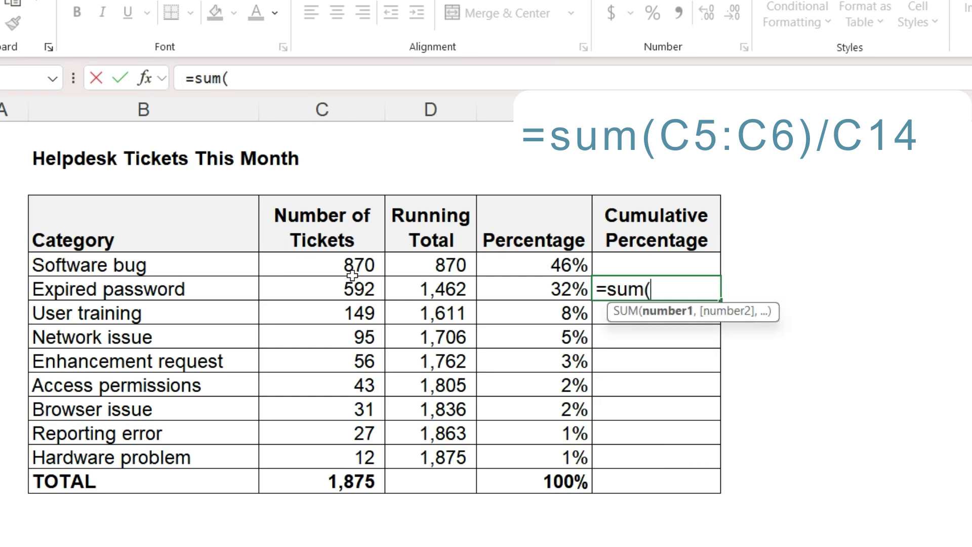
drag(351, 266, 347, 289)
text()/)
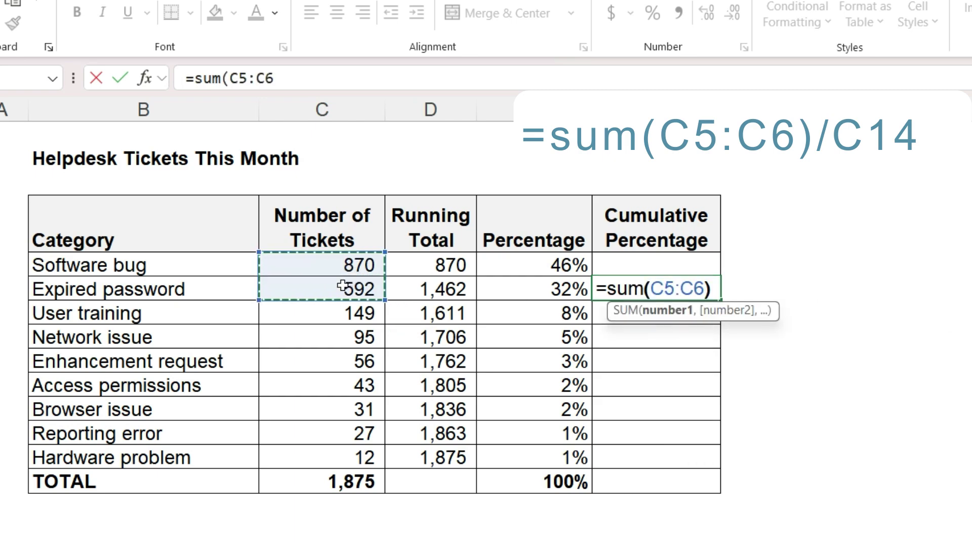
click(286, 484)
key(Return)
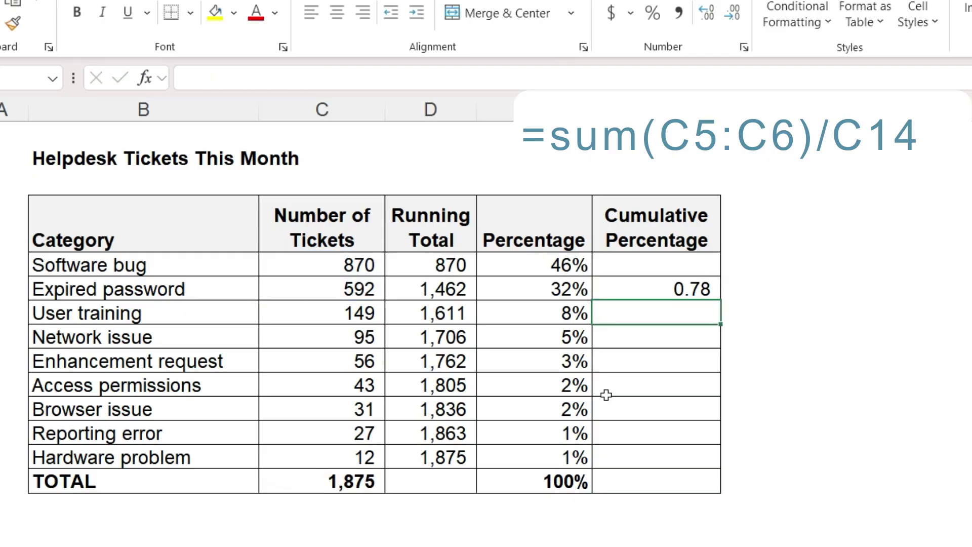
Step: Make F6's references absolute so it reads =SUM($C$5:C6)/$C$14
click(622, 293)
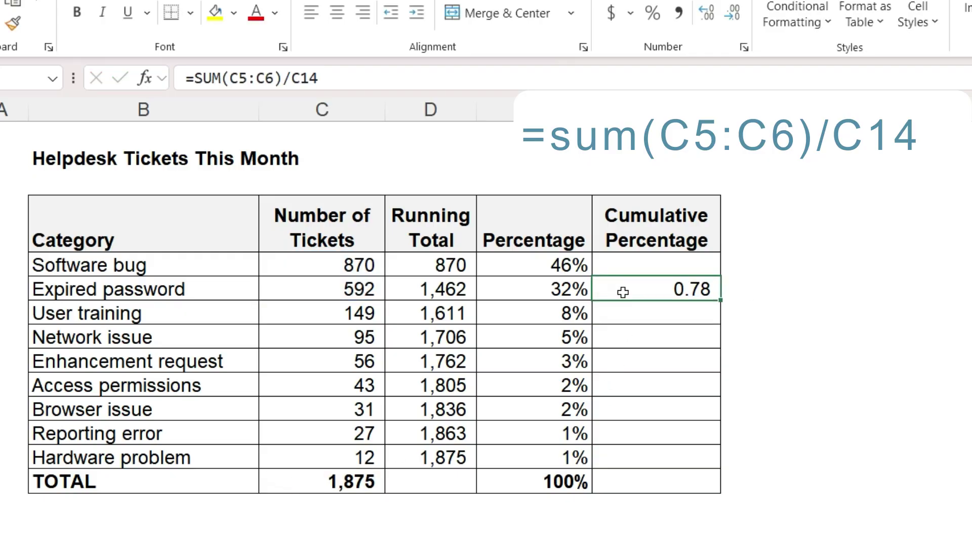
click(230, 79)
text($)
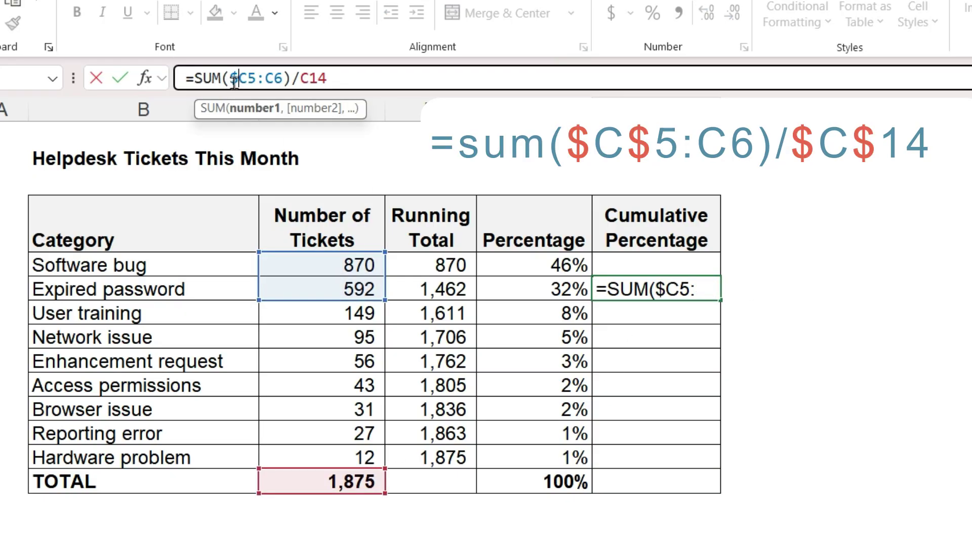
click(248, 79)
text($)
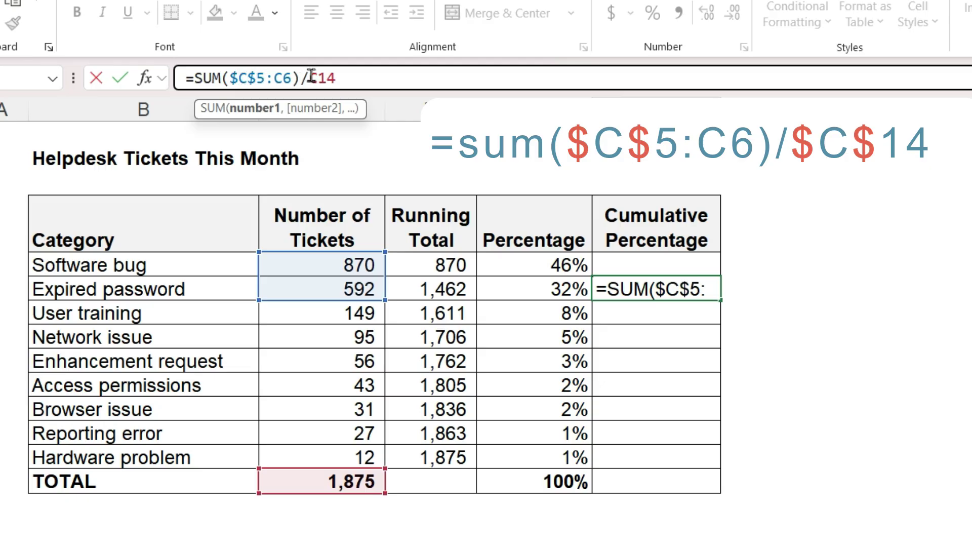
click(303, 78)
text($)
click(327, 78)
text($C$)
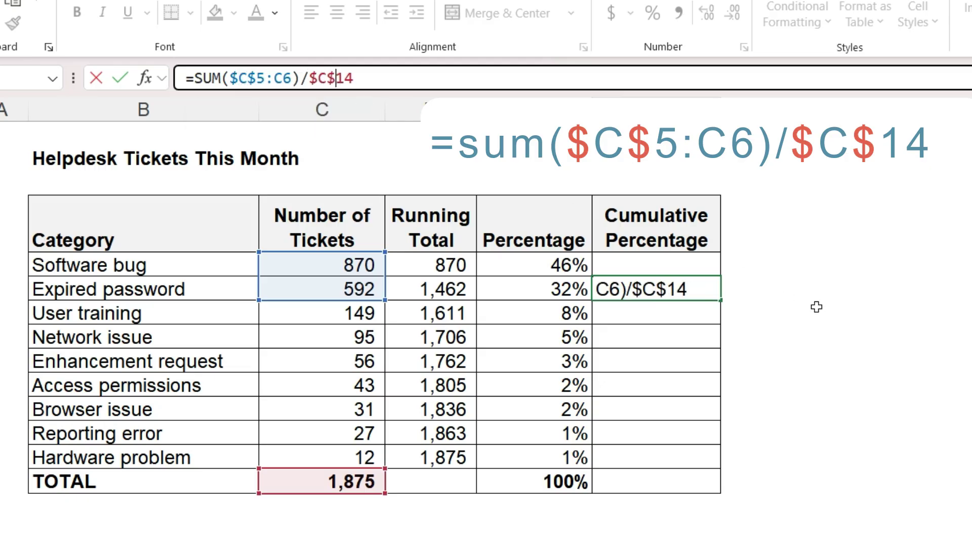
key(Return)
key(Up)
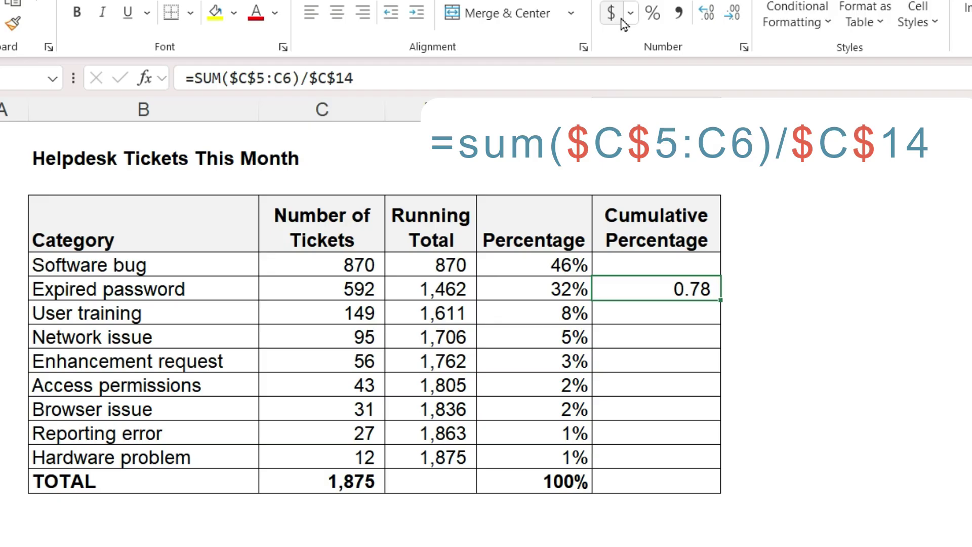
Step: Apply Percent Style to F6 and paste its formula into F5:F13, giving 46% to 100%
click(653, 13)
key(ctrl+c)
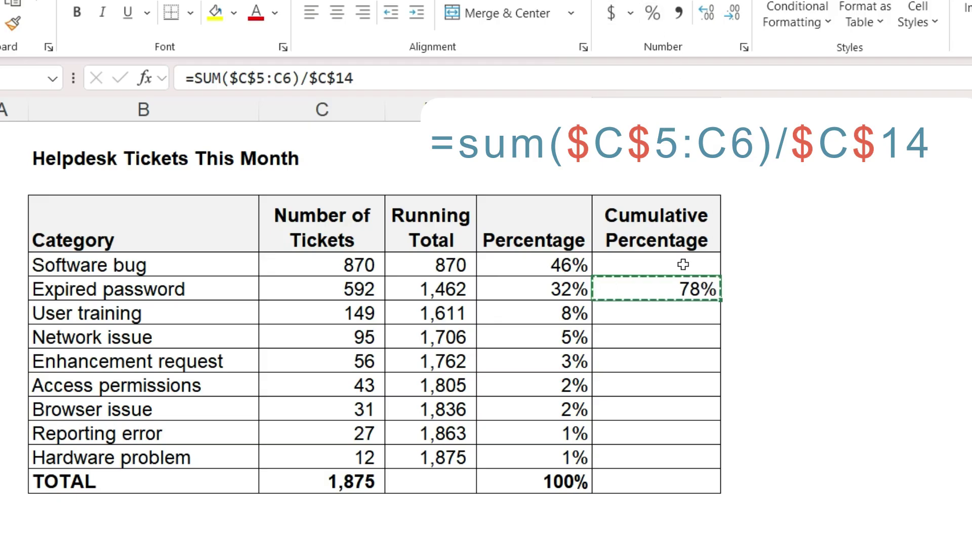
drag(657, 260, 679, 451)
key(ctrl+v)
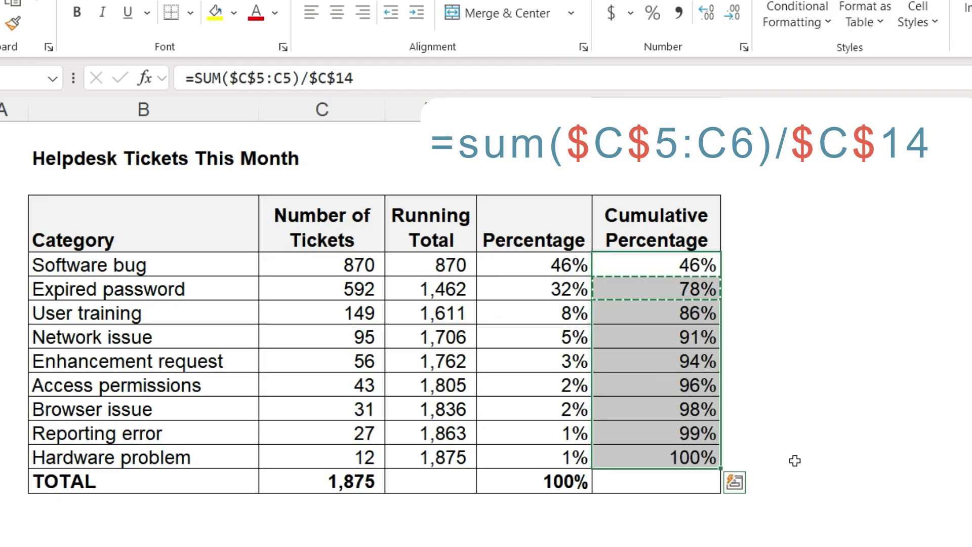
click(796, 459)
key(Escape)
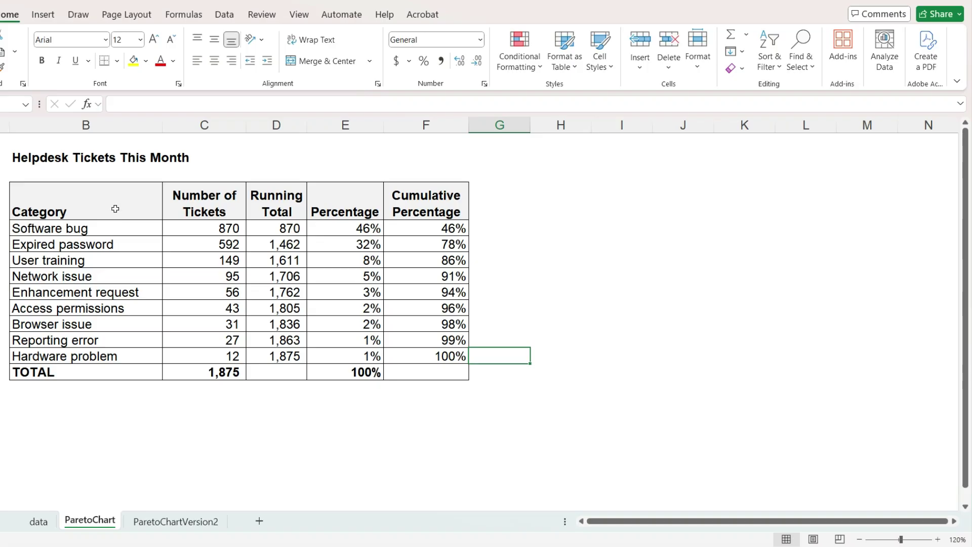
Step: Insert a Combo chart of B4:D13: tickets as Clustered Column, Running Total as Line with Markers
drag(188, 234, 416, 443)
drag(267, 349, 267, 357)
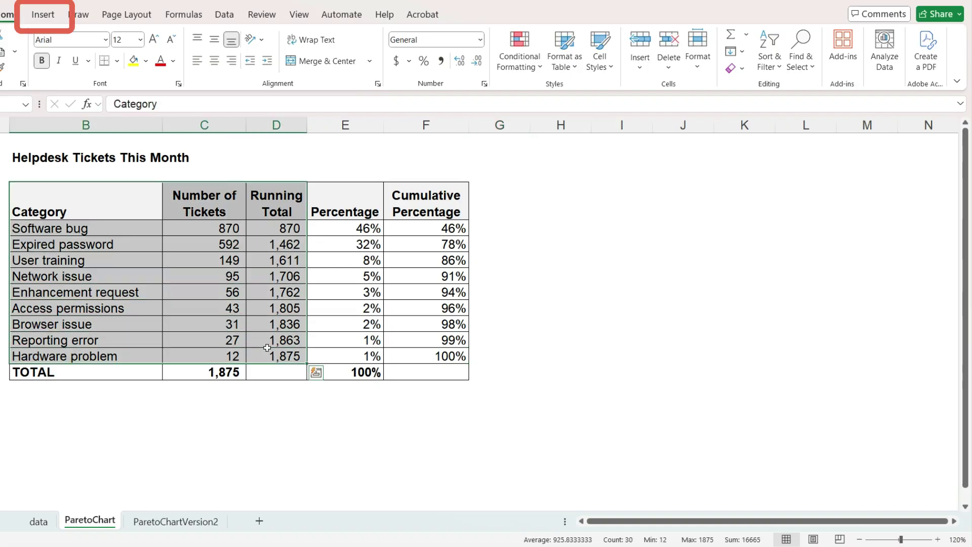
click(48, 18)
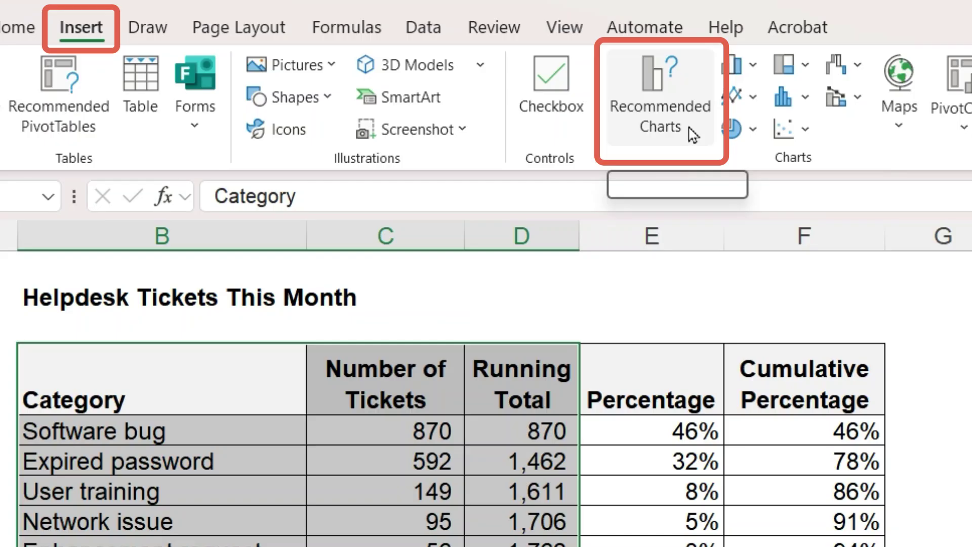
click(692, 134)
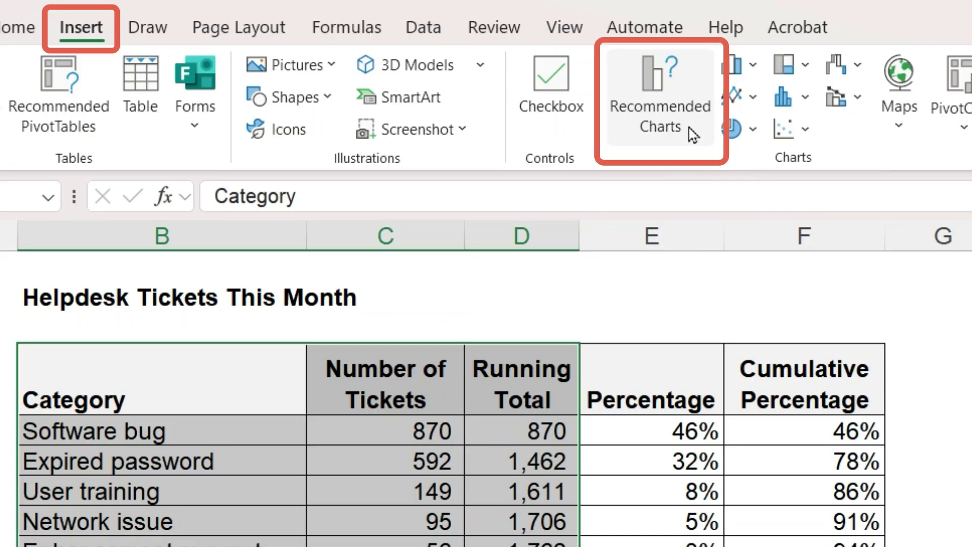
click(669, 177)
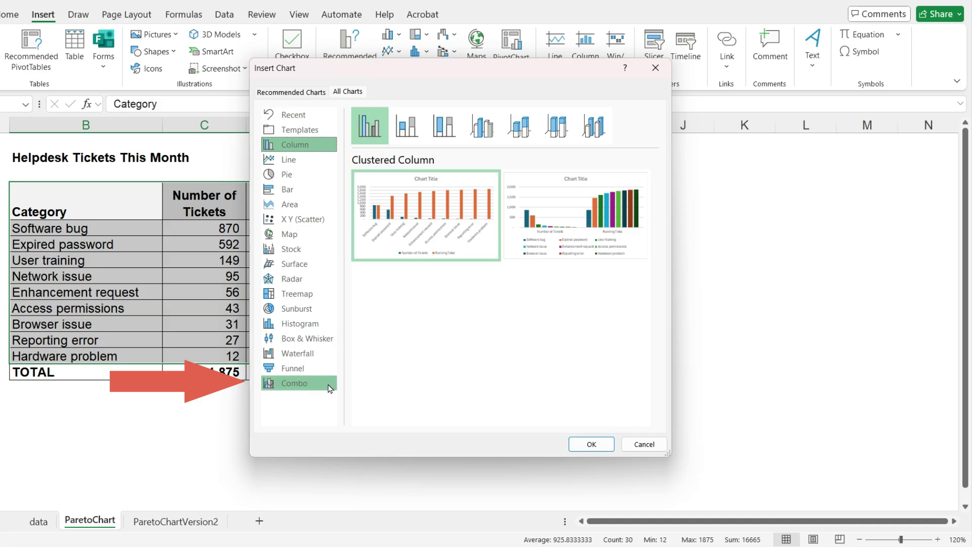
click(329, 386)
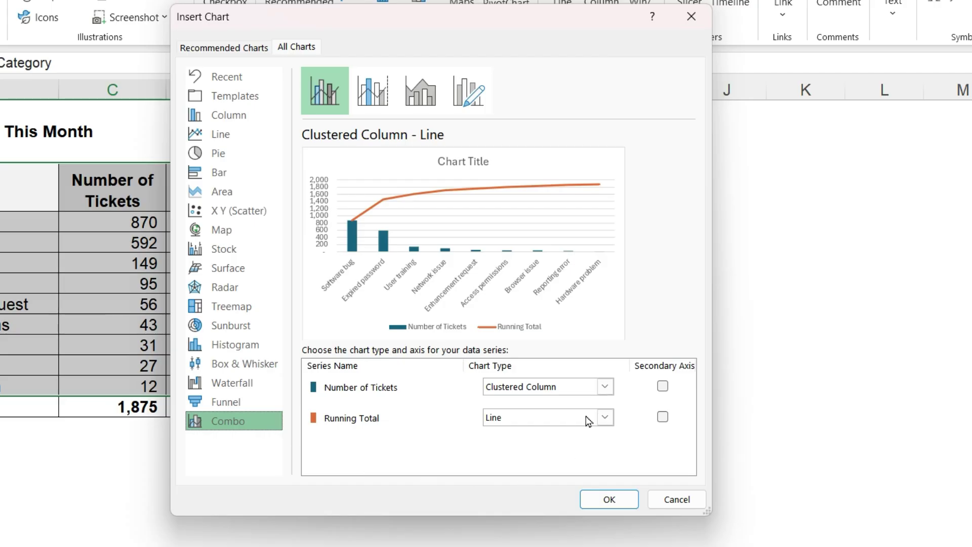
click(605, 386)
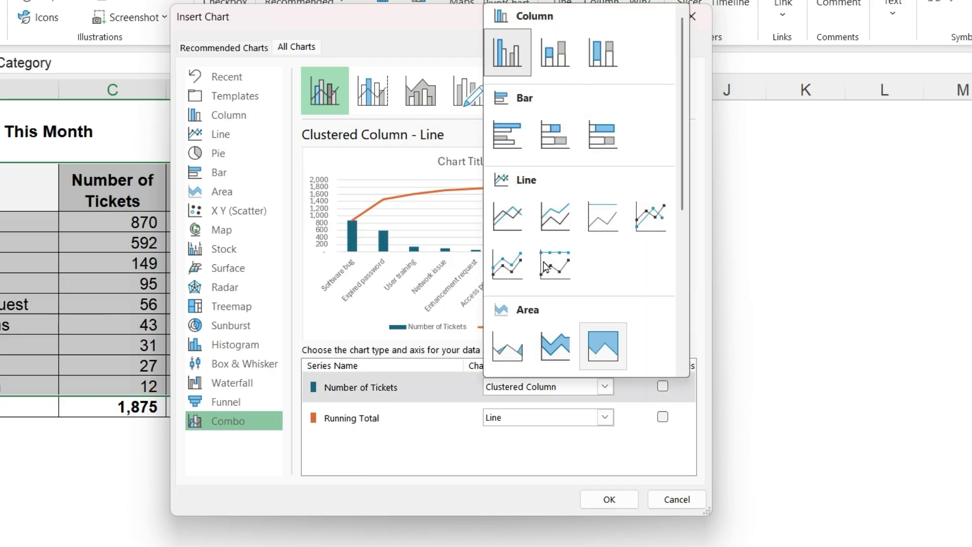
click(509, 56)
click(605, 418)
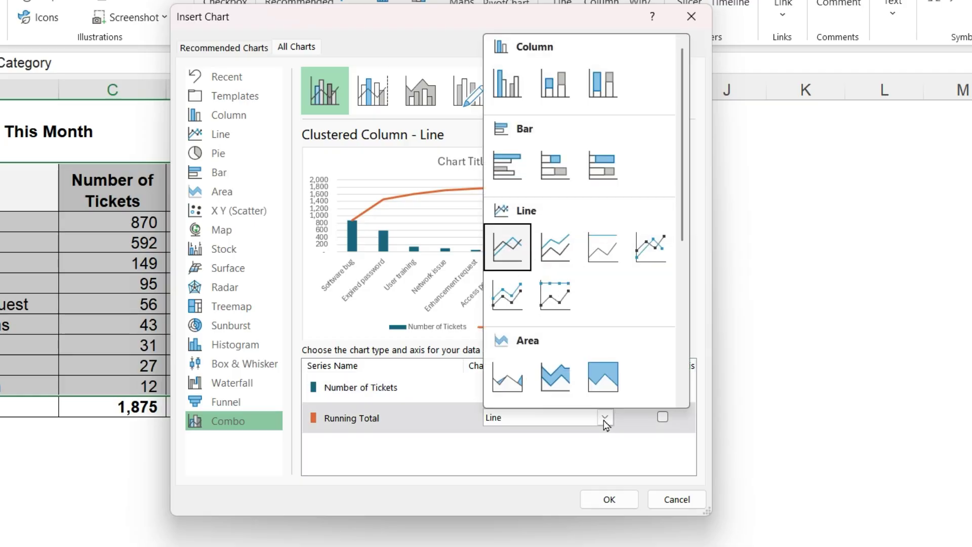
click(650, 259)
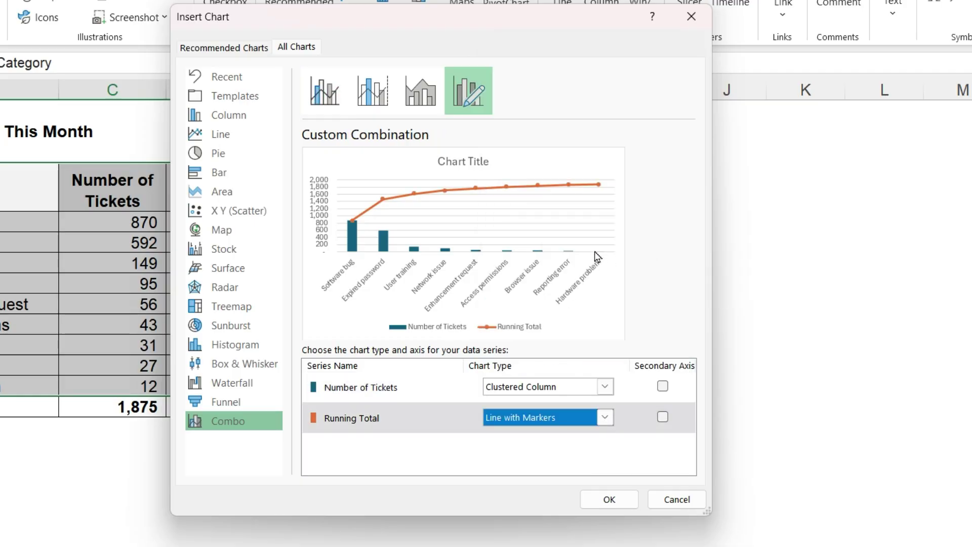
click(617, 504)
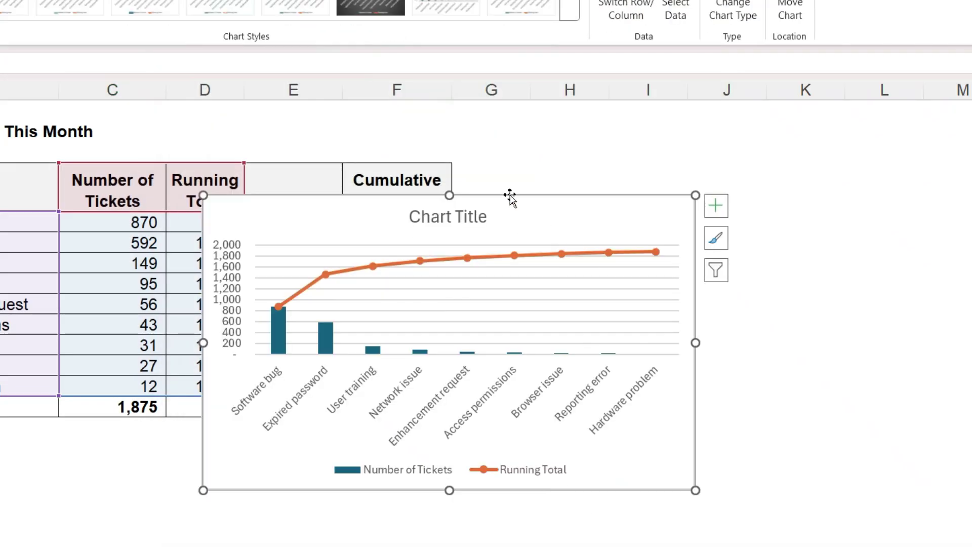
Step: Move the combo chart up beside the table, then make it taller and wider
drag(509, 195, 768, 126)
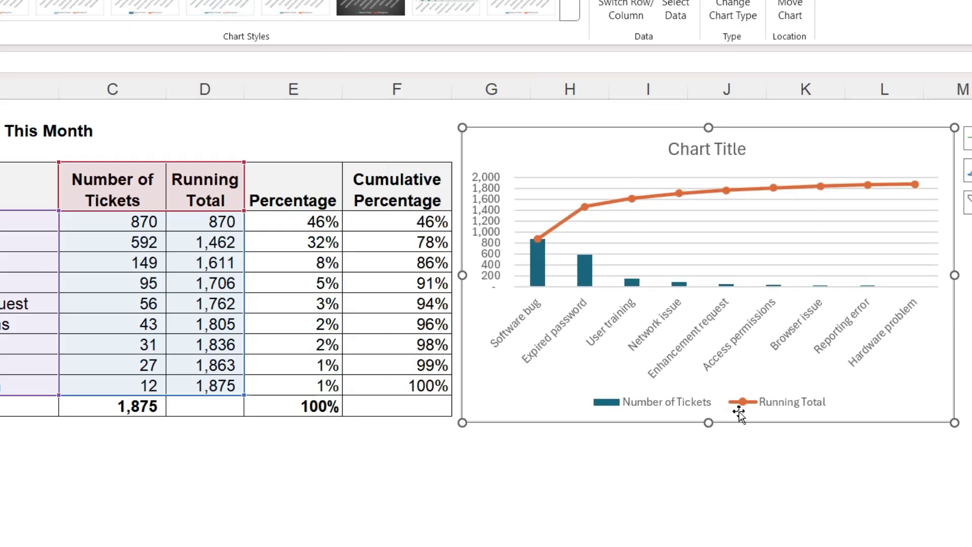
drag(709, 423, 708, 505)
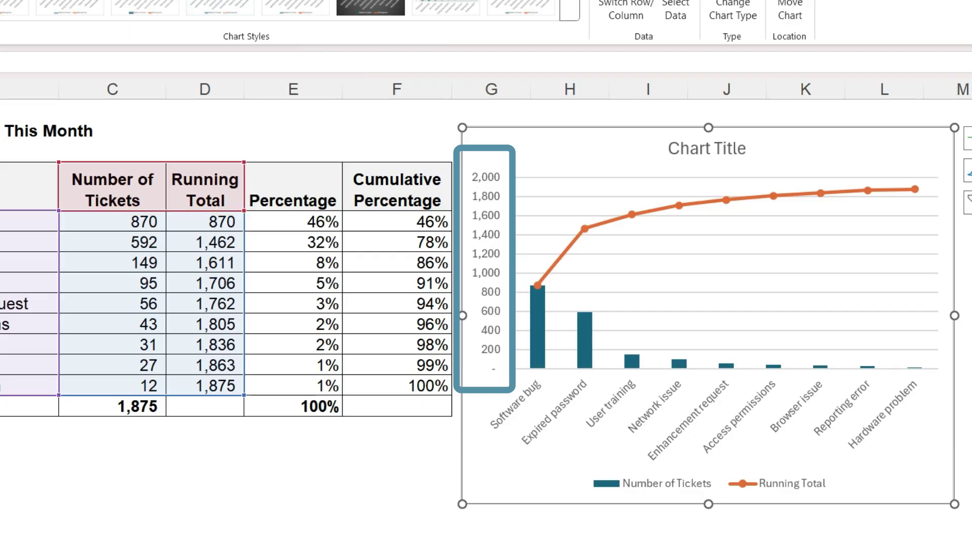
scroll(486, 304, right, 5)
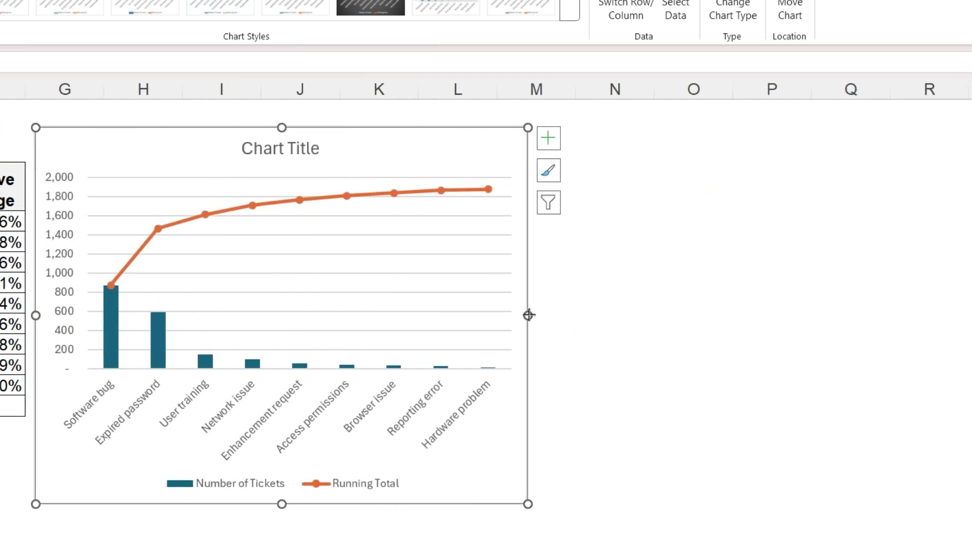
drag(528, 315, 578, 310)
Step: Add data labels positioned Above to the Running Total line's points
key(Escape)
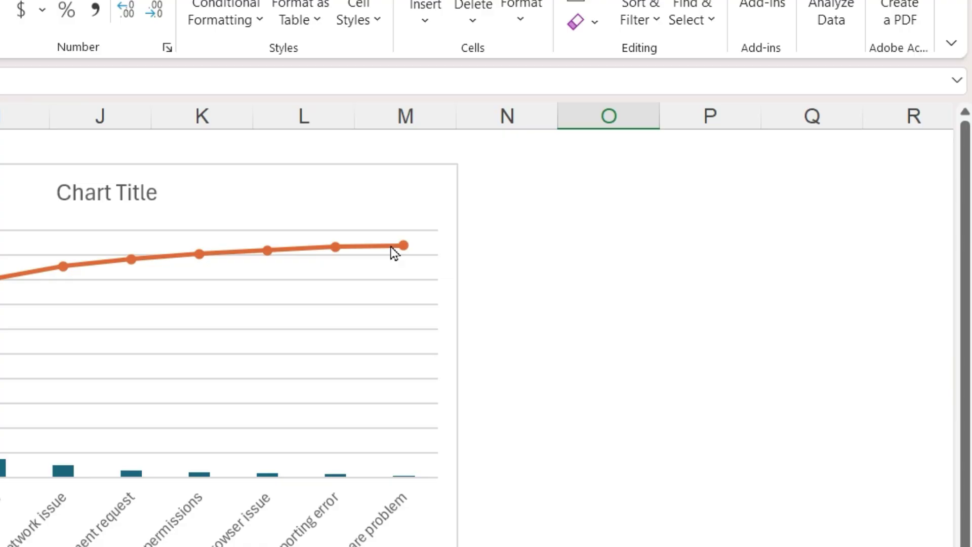
click(395, 250)
click(490, 189)
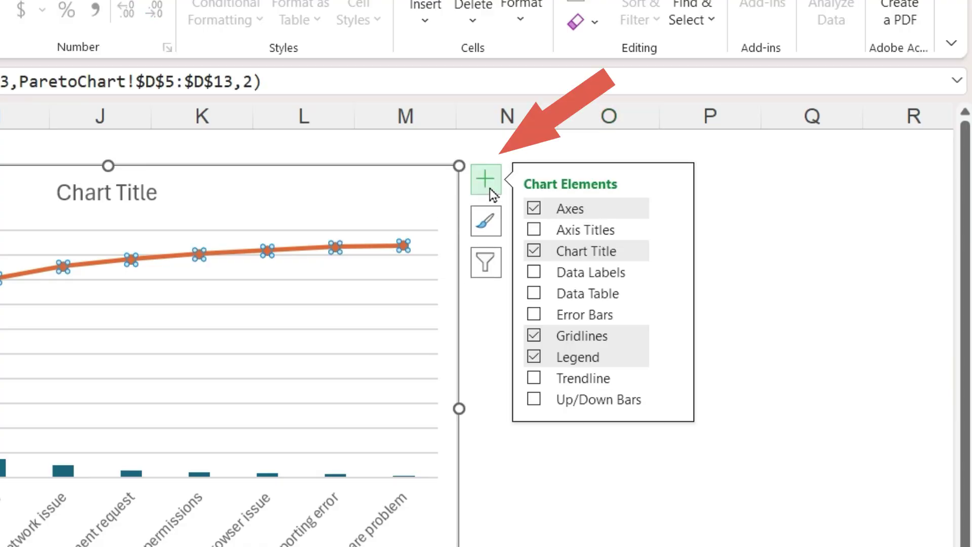
mouse_move(670, 273)
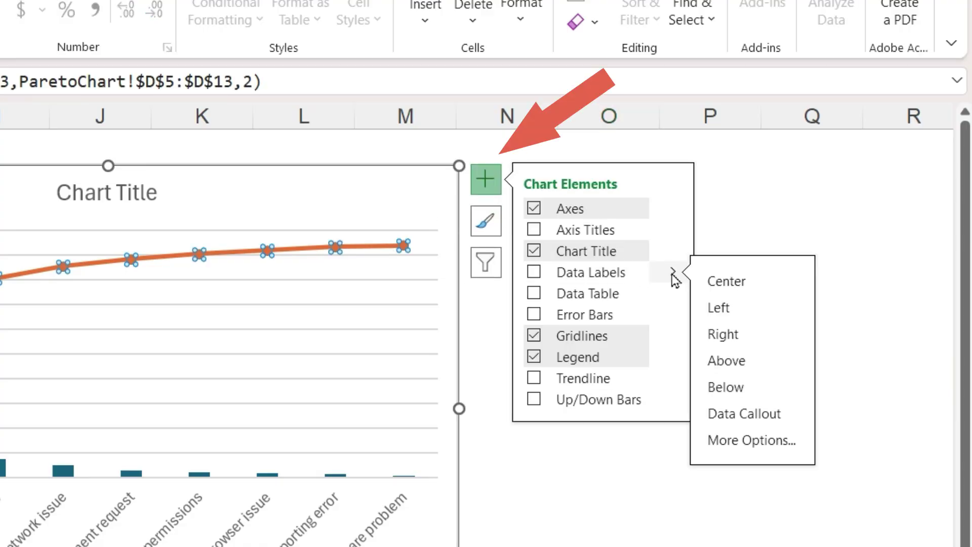
click(729, 361)
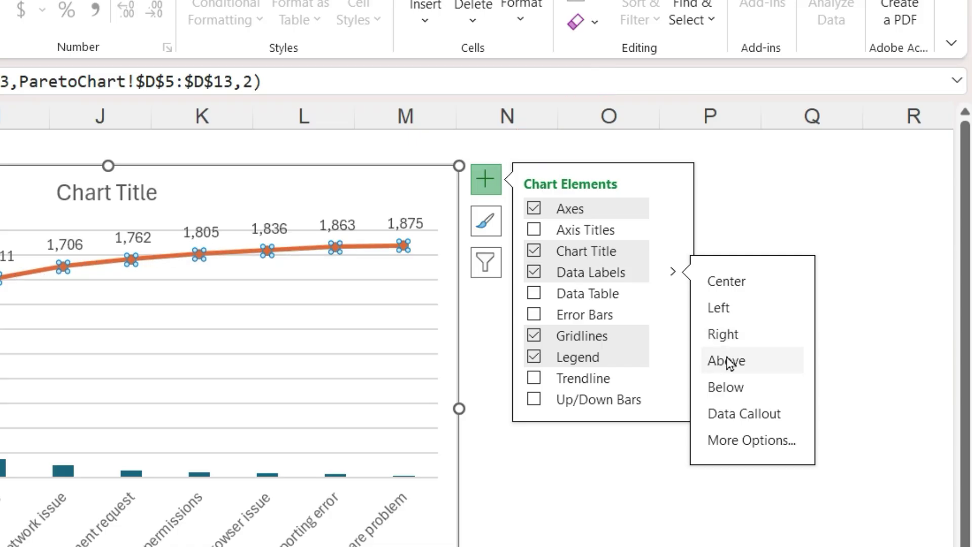
click(498, 194)
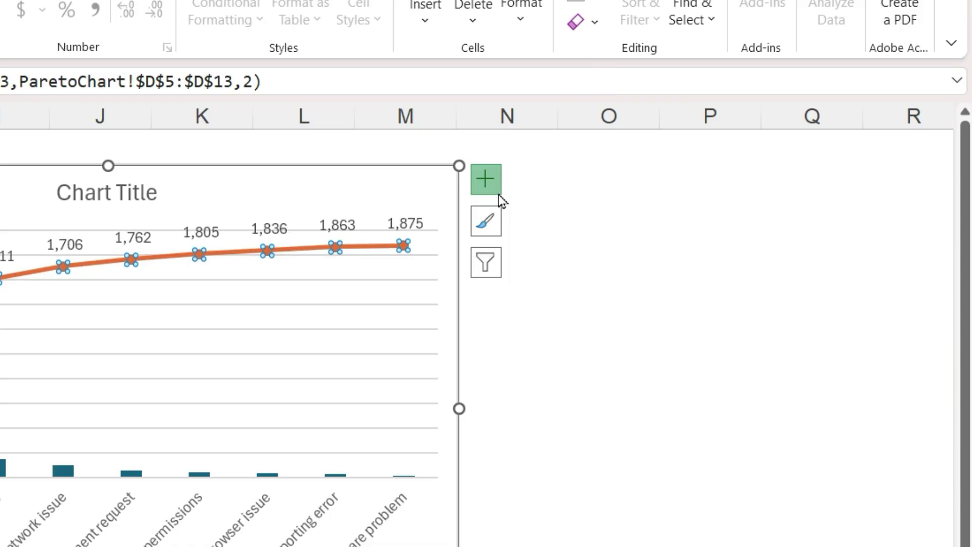
Step: Make the line's data labels bold and larger, then bring up Format Data Labels
click(409, 223)
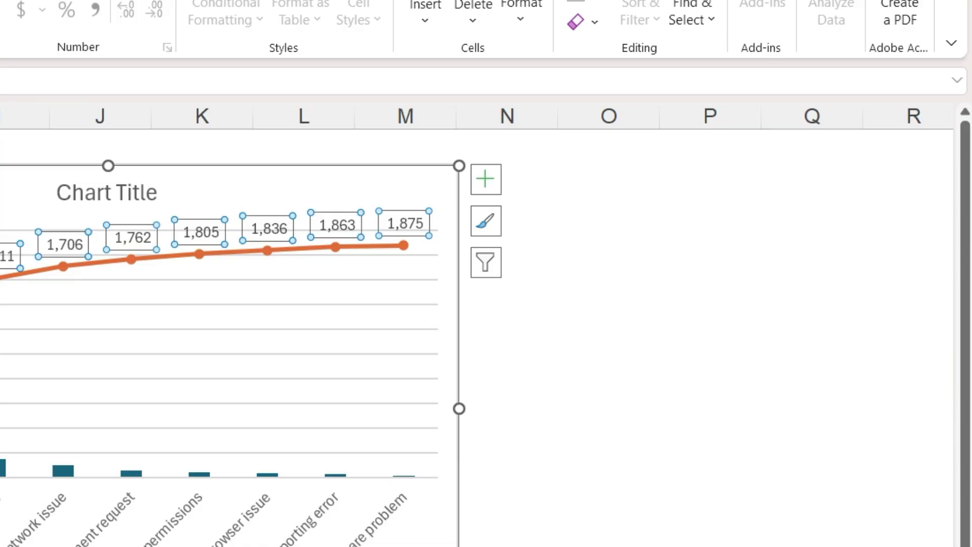
key(ctrl+b)
key(ctrl+shift+period)
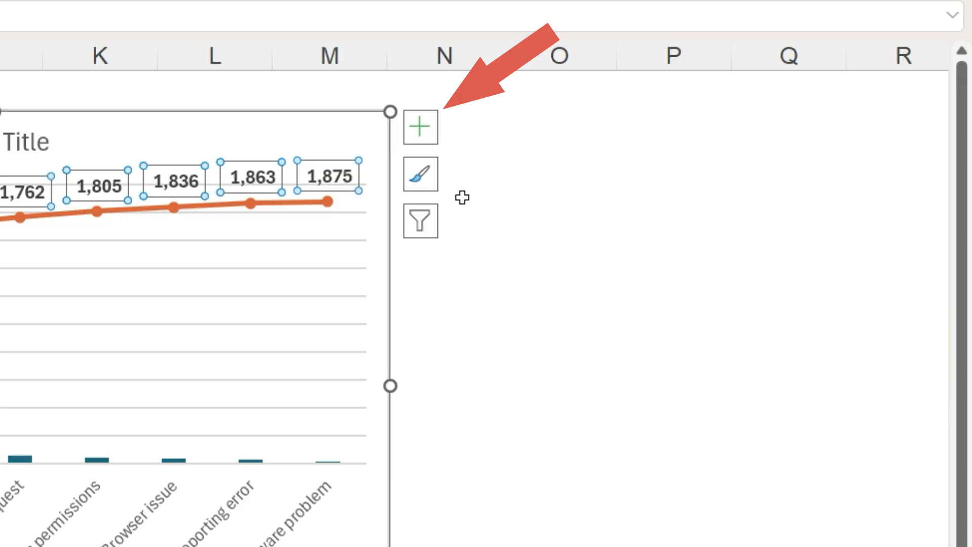
click(432, 148)
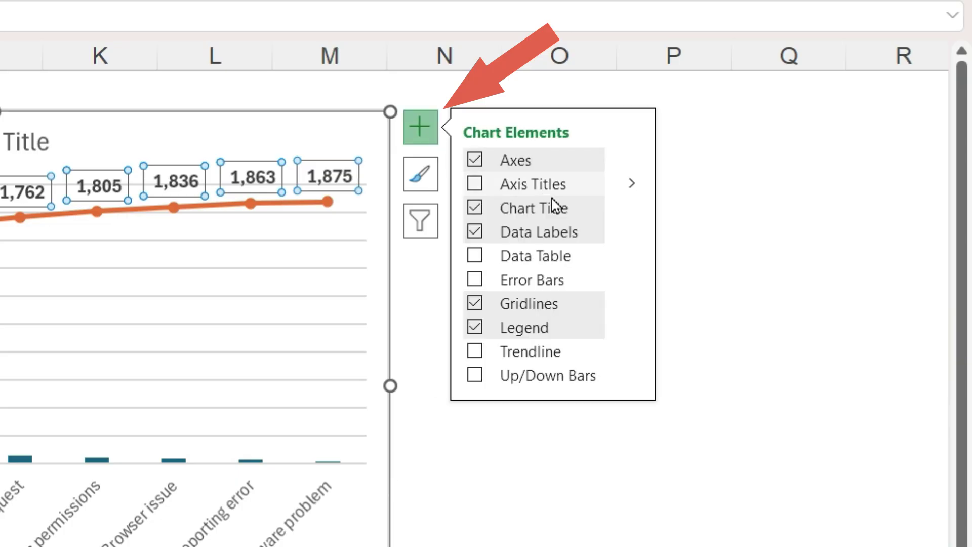
click(632, 232)
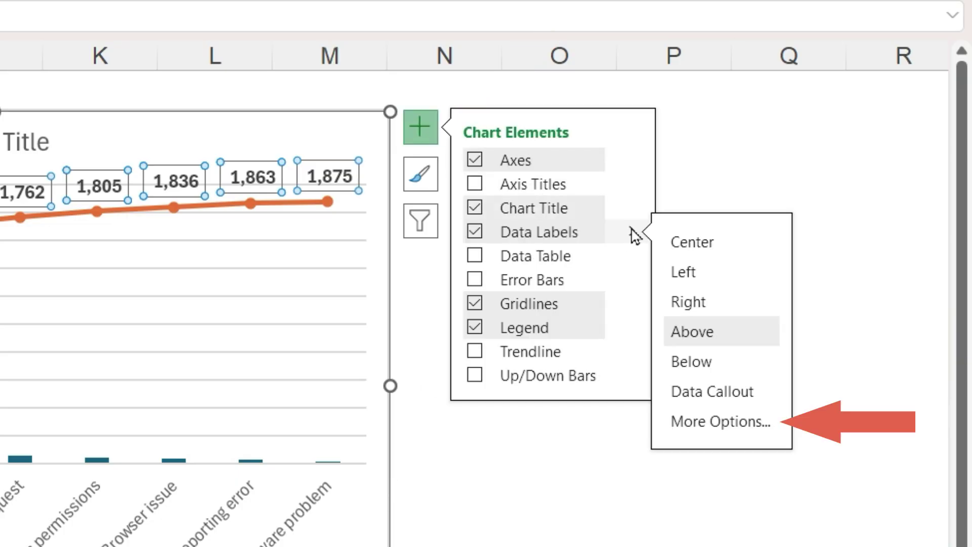
click(679, 430)
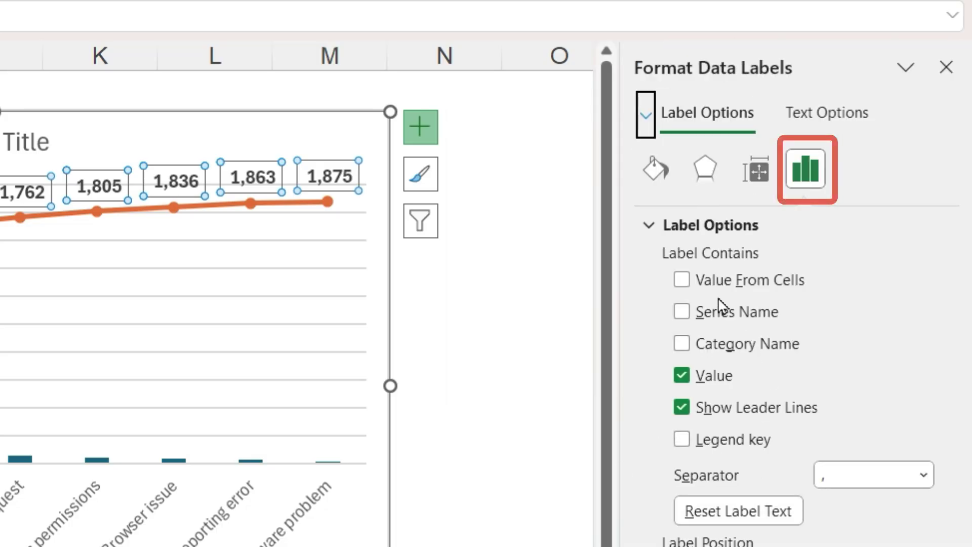
Step: Set the line labels to Value From Cells F5:F13 and untick Value, showing 46%–100%
click(683, 281)
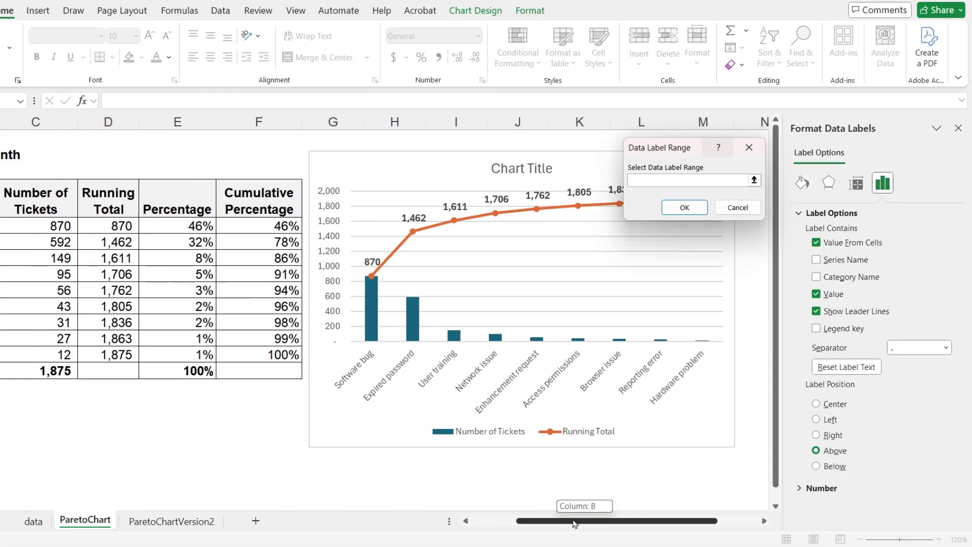
scroll(470, 379, left, 2)
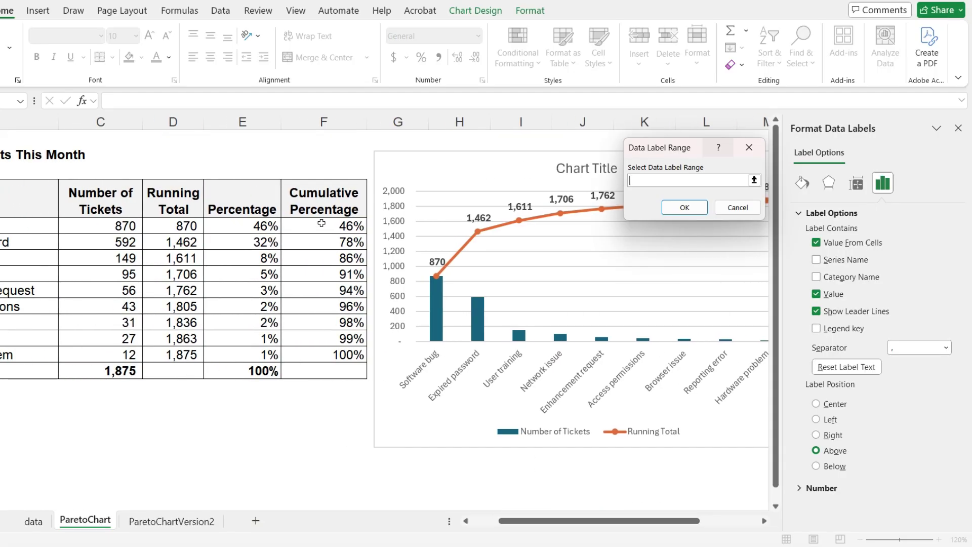
drag(322, 223, 300, 348)
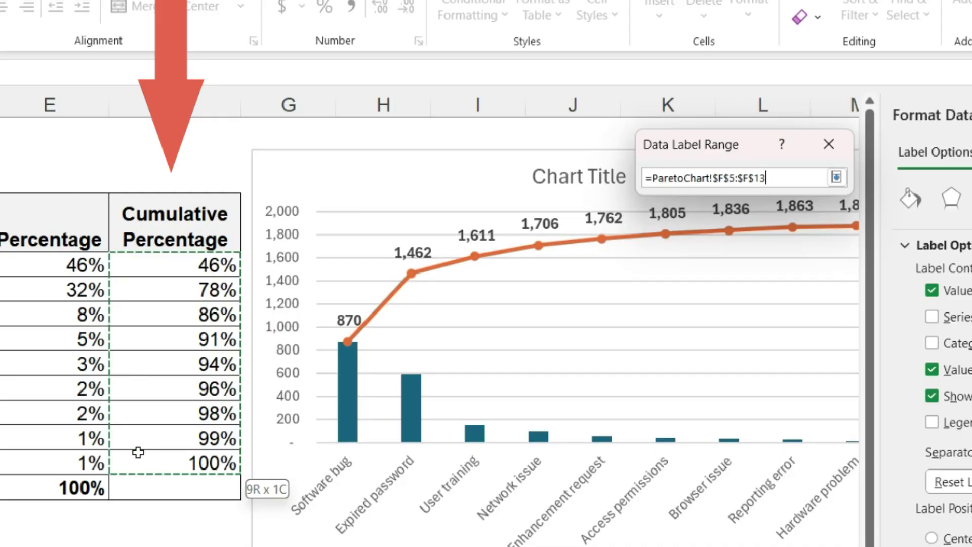
drag(138, 452, 138, 452)
key(Return)
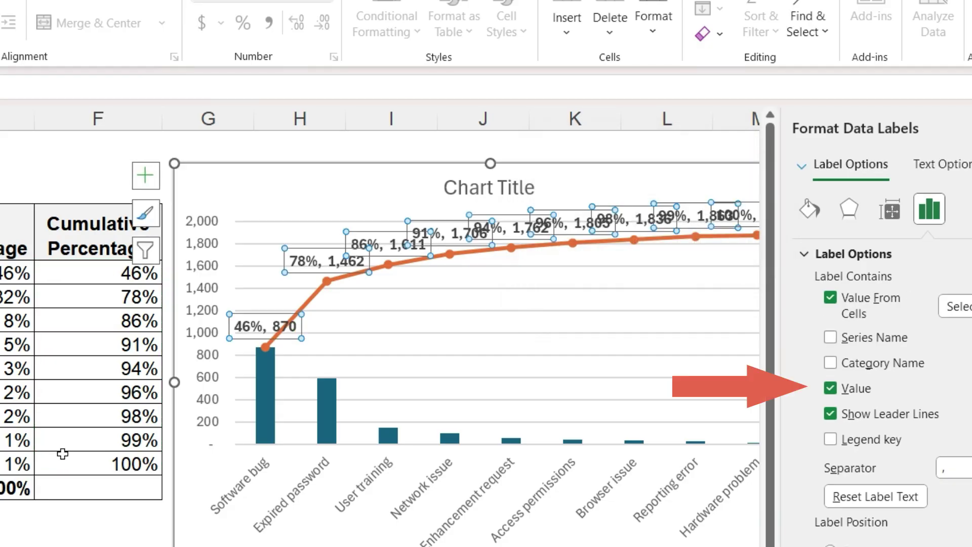
scroll(380, 354, right, 5)
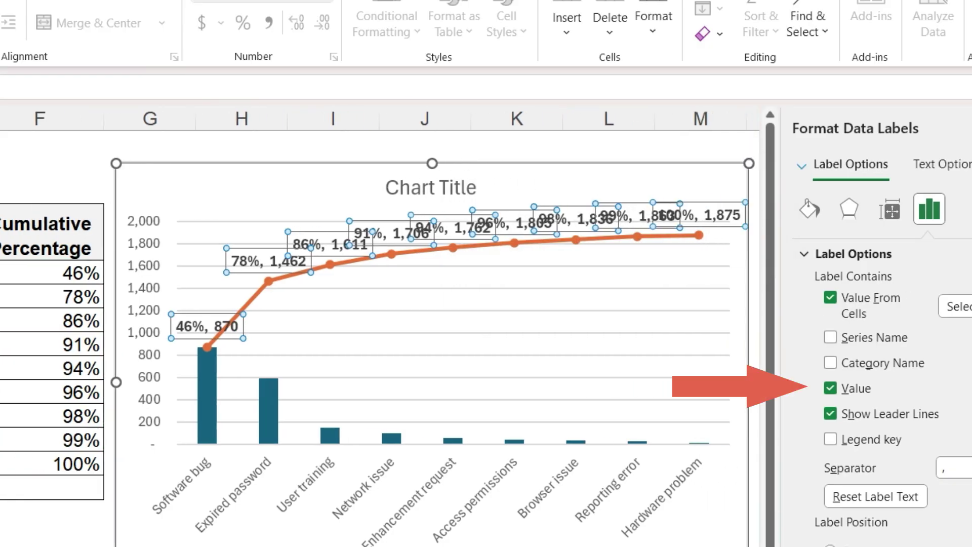
click(830, 389)
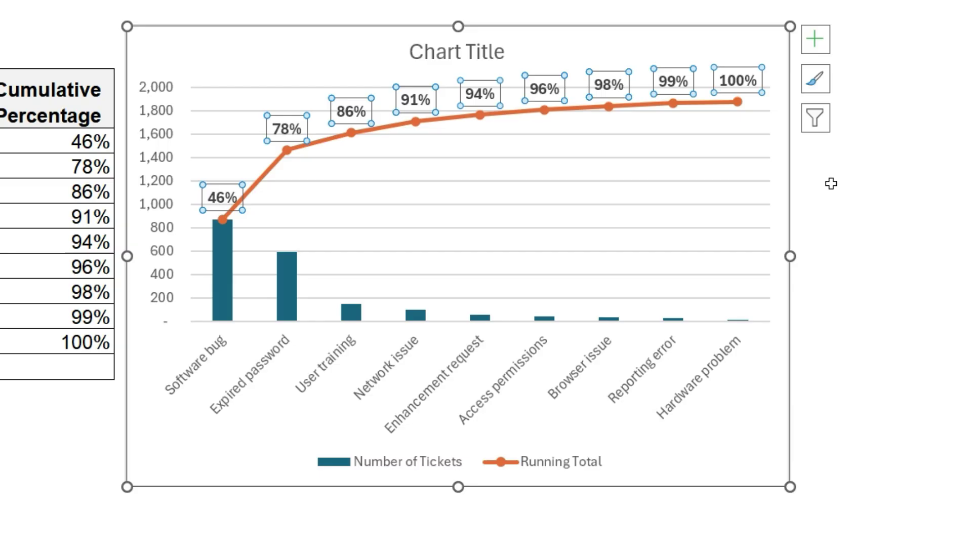
Step: In Select Data, rename the Running Total series to 'Cumulative Percentage'
click(831, 183)
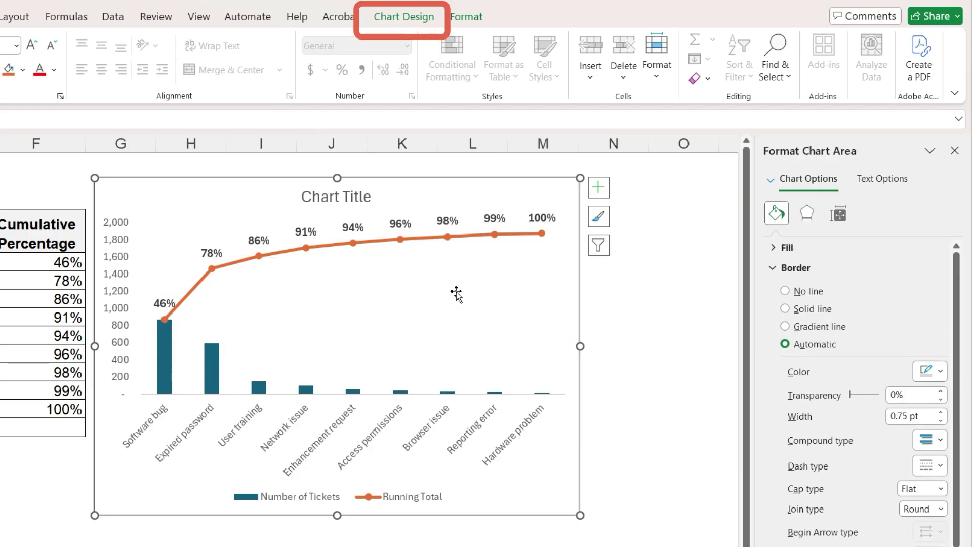
click(404, 18)
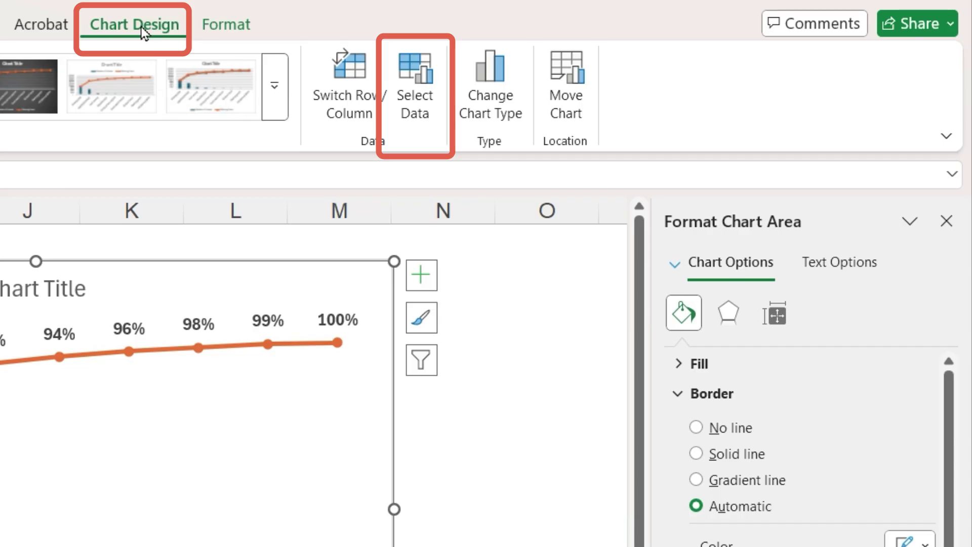
click(428, 131)
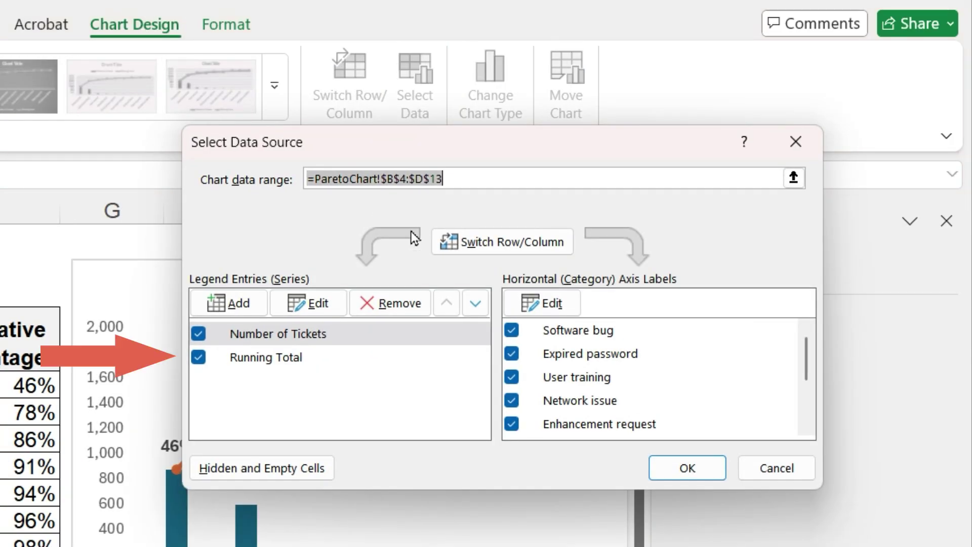
click(324, 356)
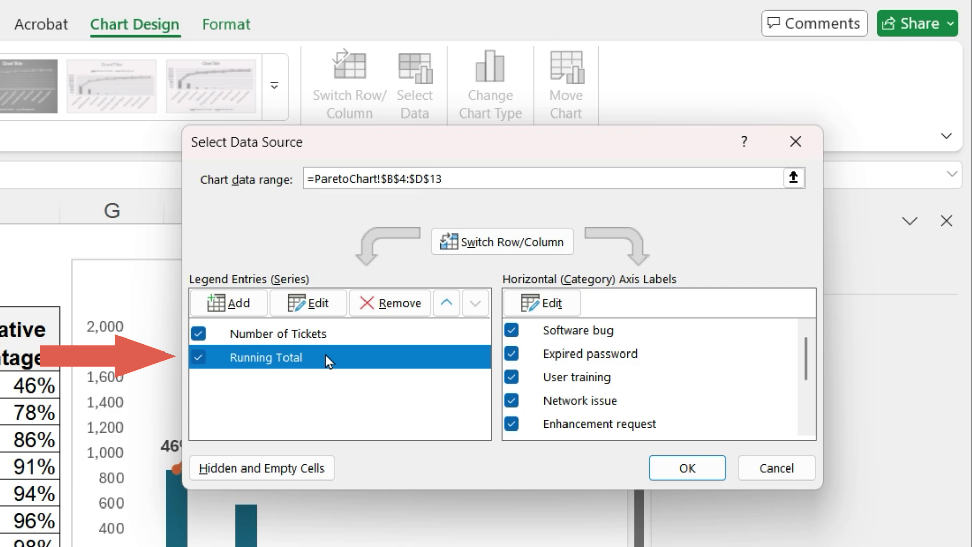
click(323, 304)
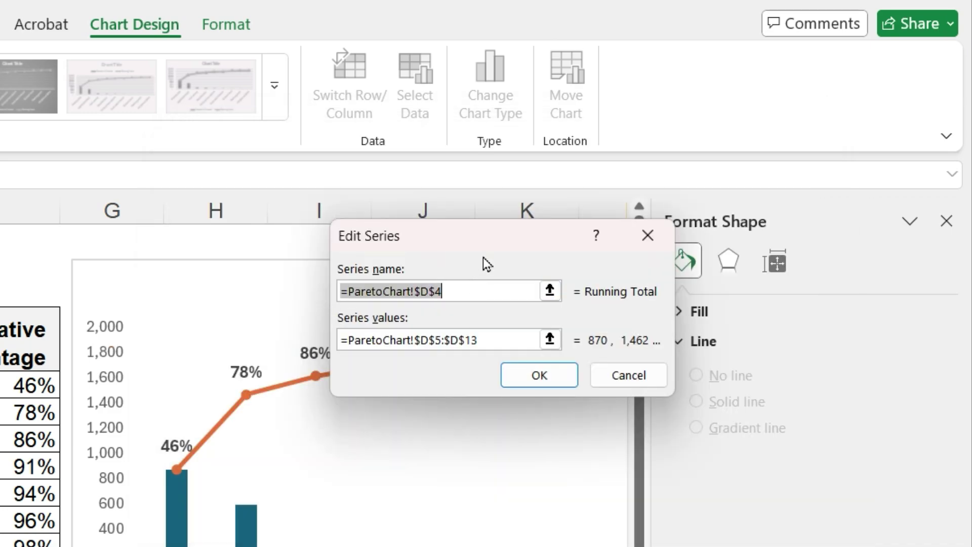
text(Cumulative Percentag)
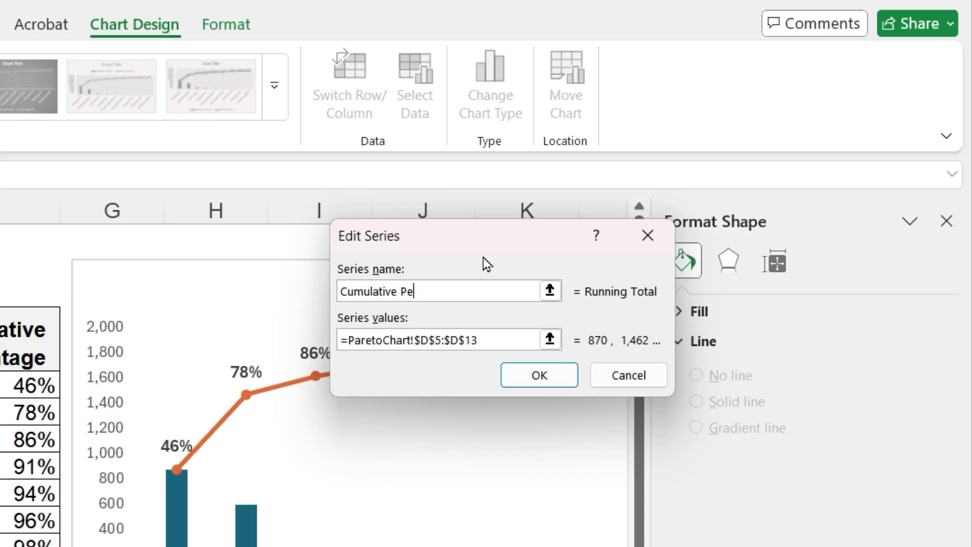
text(e)
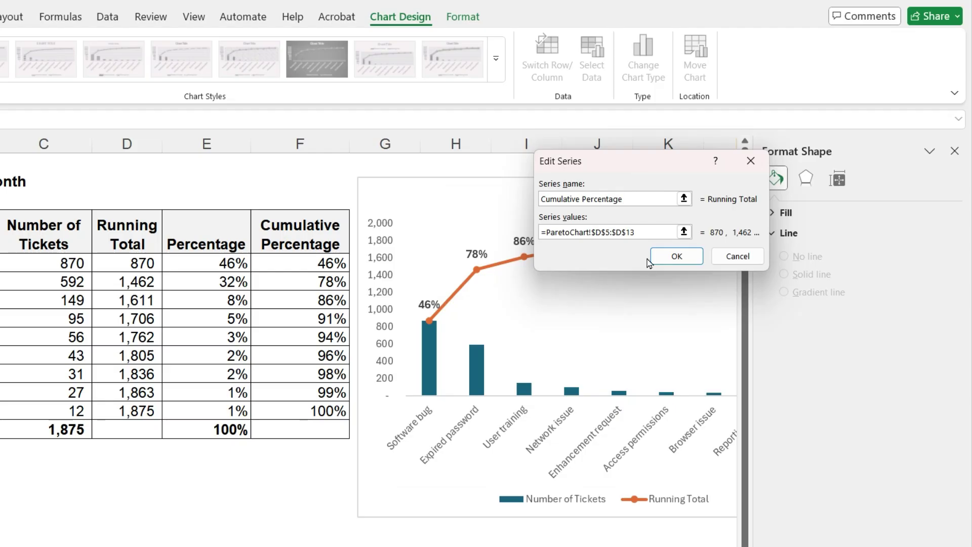
click(521, 379)
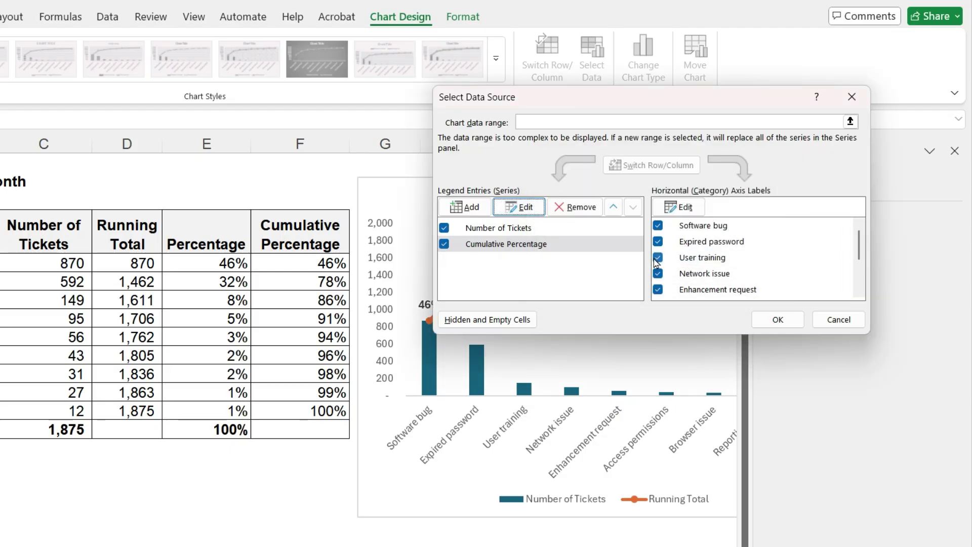
click(777, 319)
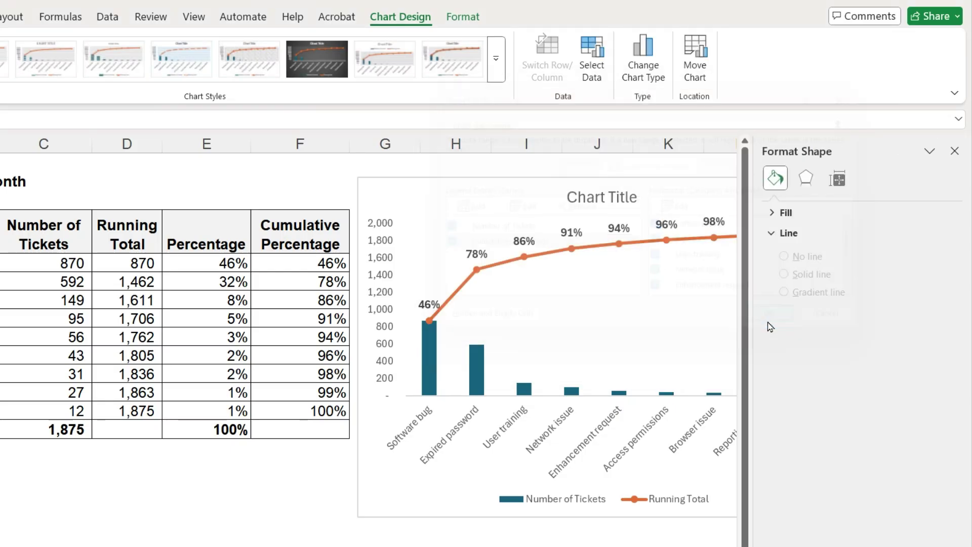
scroll(388, 373, right, 5)
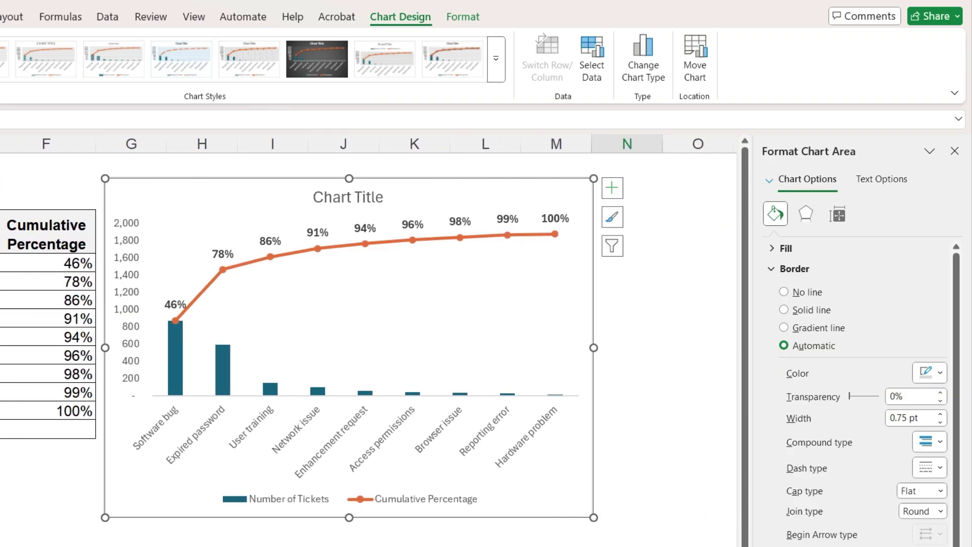
Step: Reduce the Number of Tickets series gap width to 40% to widen the columns
right_click(179, 360)
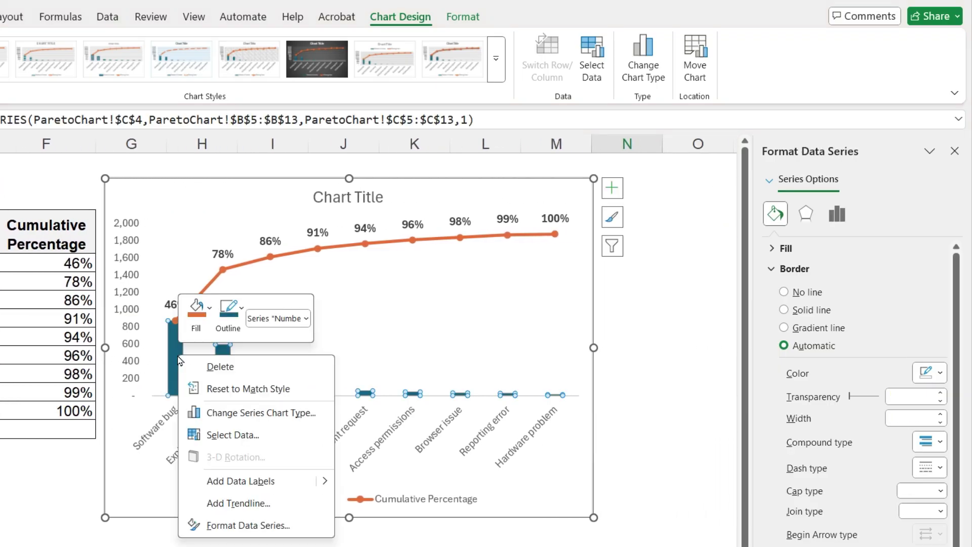
click(248, 525)
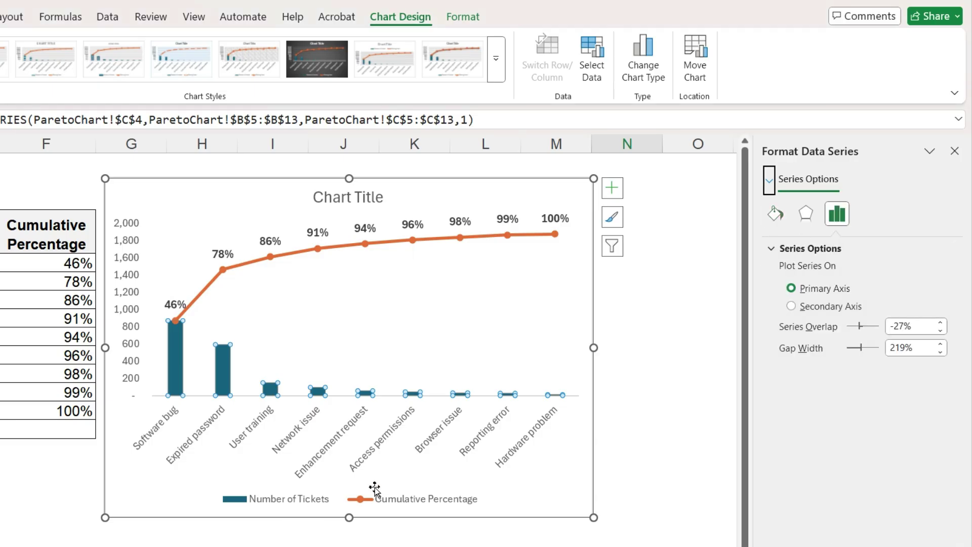
drag(860, 350, 849, 351)
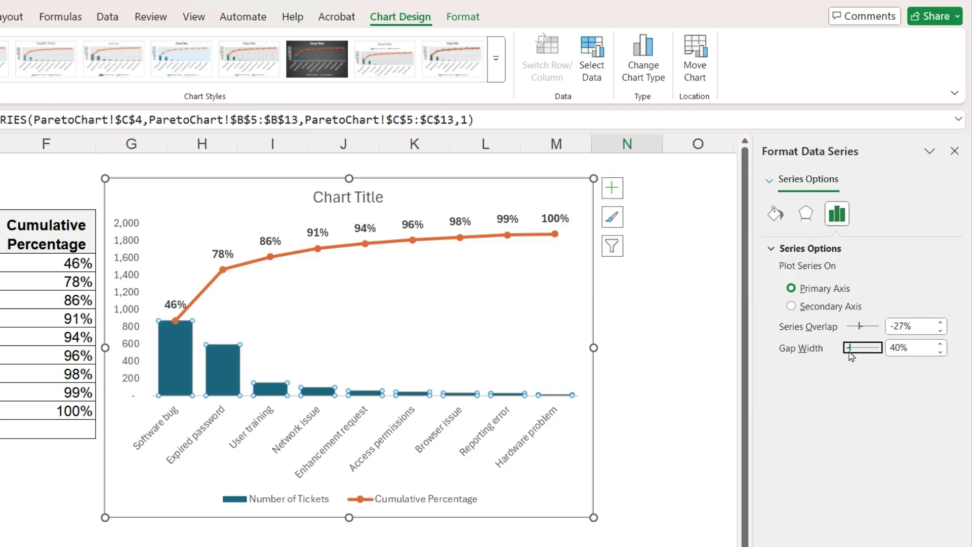
Step: Give the ticket columns a light blue solid fill
click(775, 213)
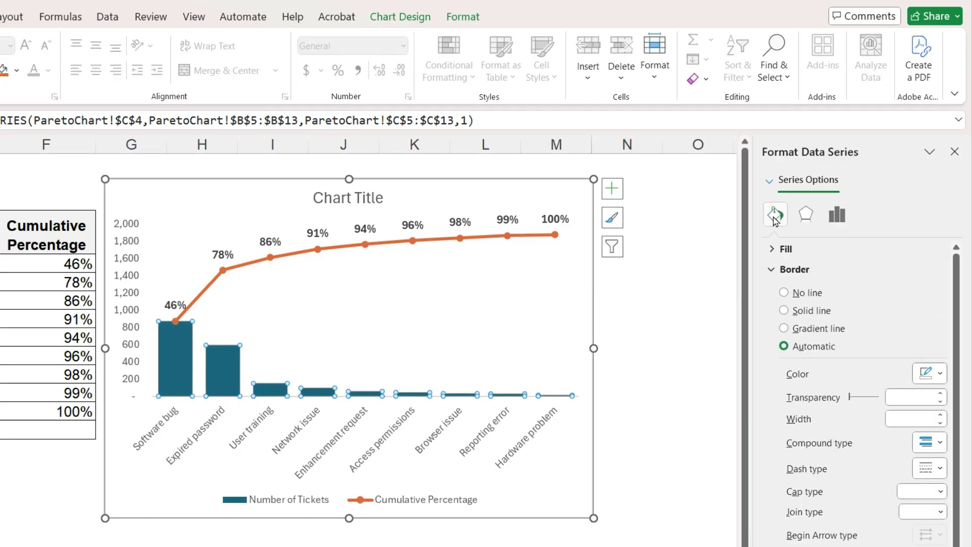
click(773, 269)
click(775, 249)
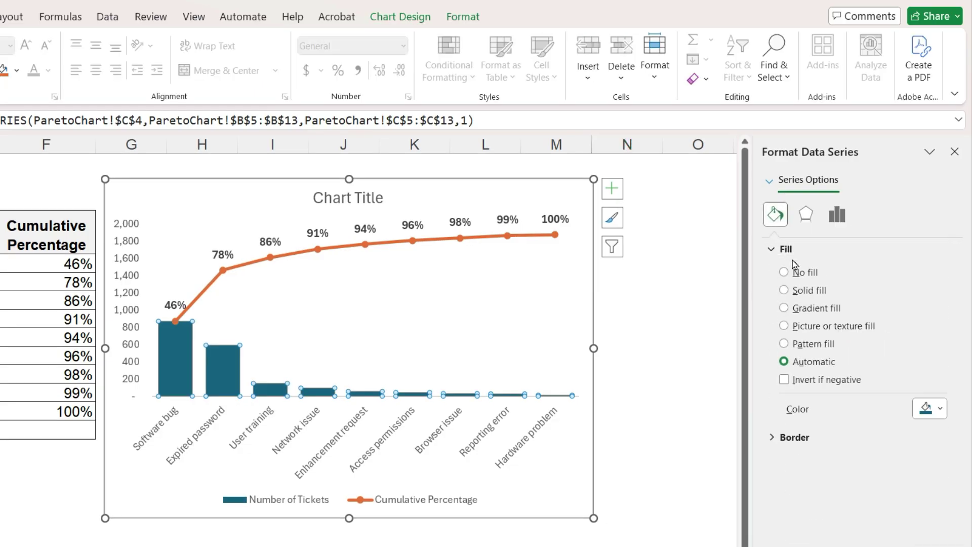
click(939, 412)
click(835, 254)
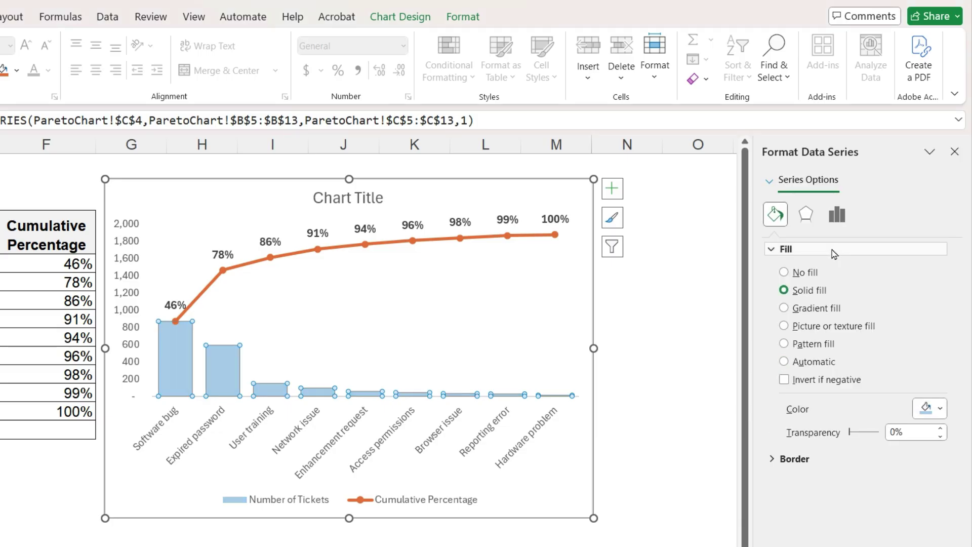
Step: Add centred count data labels to the ticket columns and select them
click(613, 189)
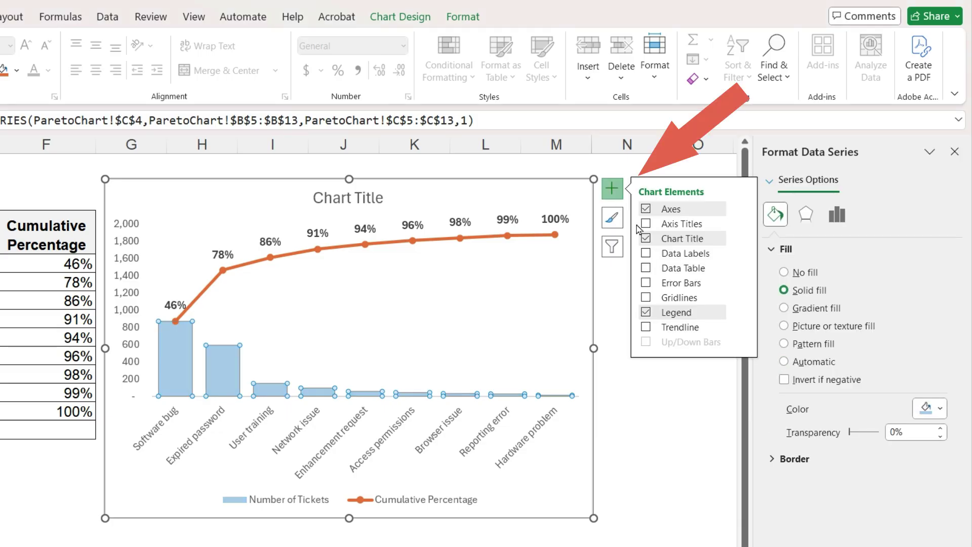
click(742, 253)
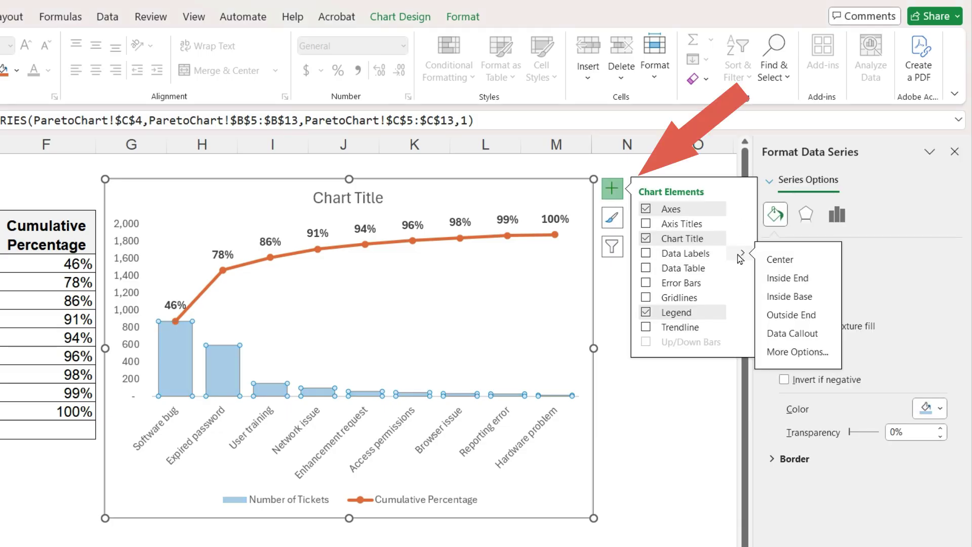
click(773, 261)
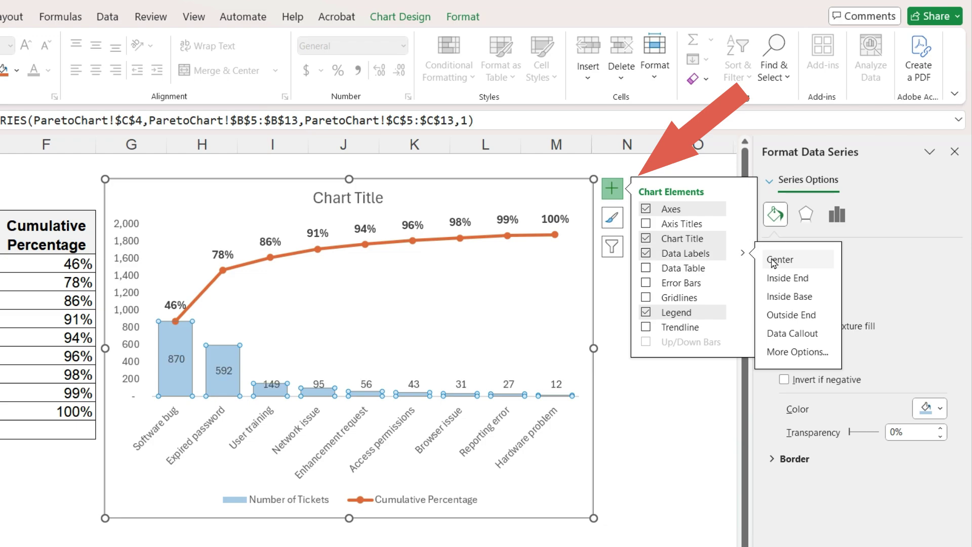
click(612, 189)
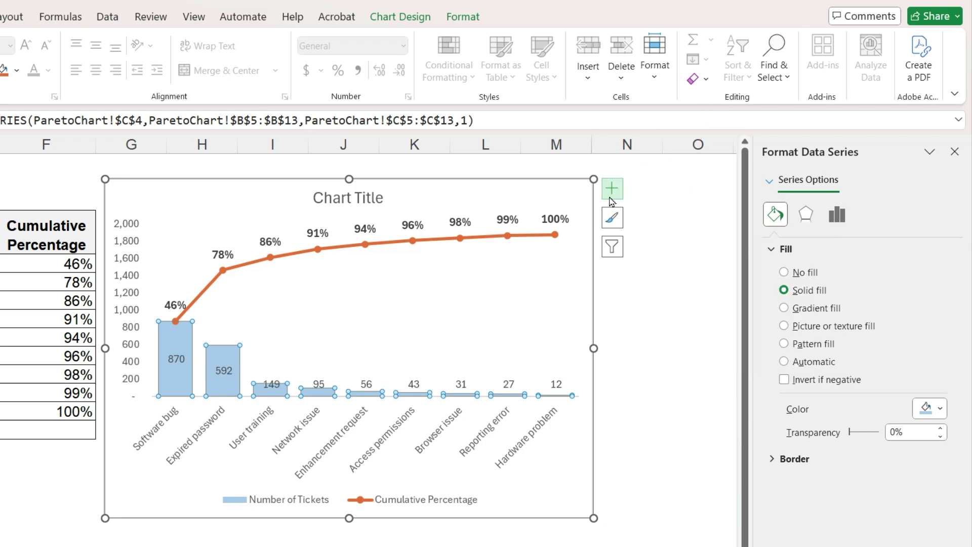
click(176, 358)
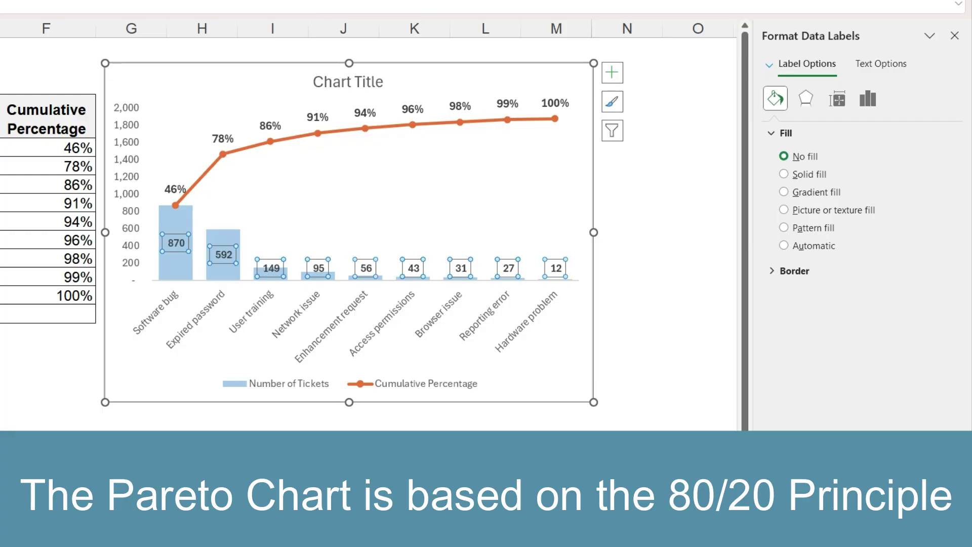
Step: Bold the count labels and title the chart '78% of tickets are due to Software bugs and Expired passwords!'
key(ctrl+b)
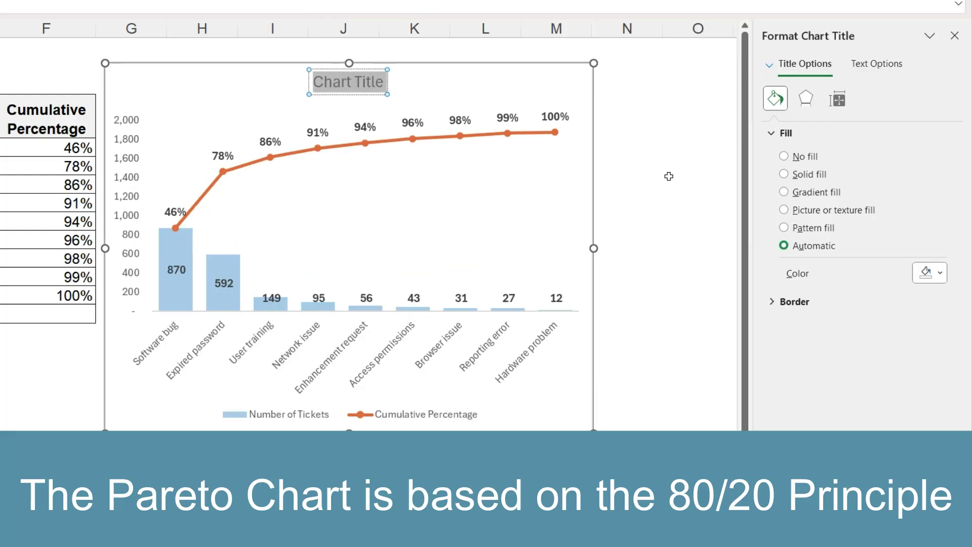
text(78%)
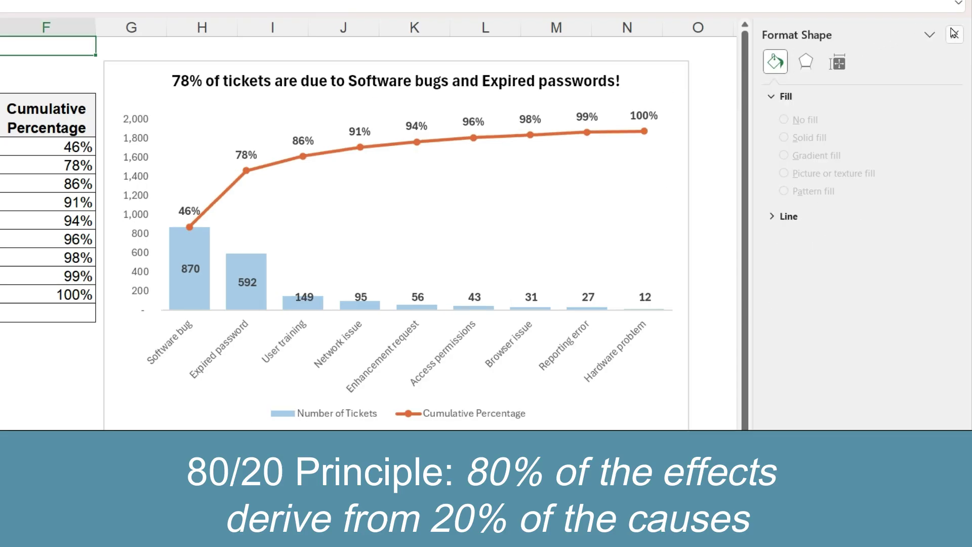
click(954, 34)
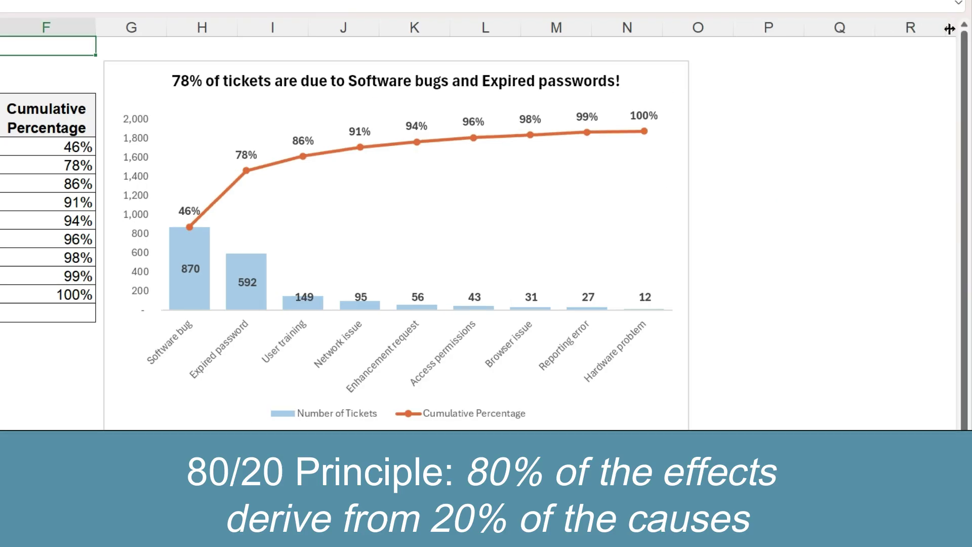